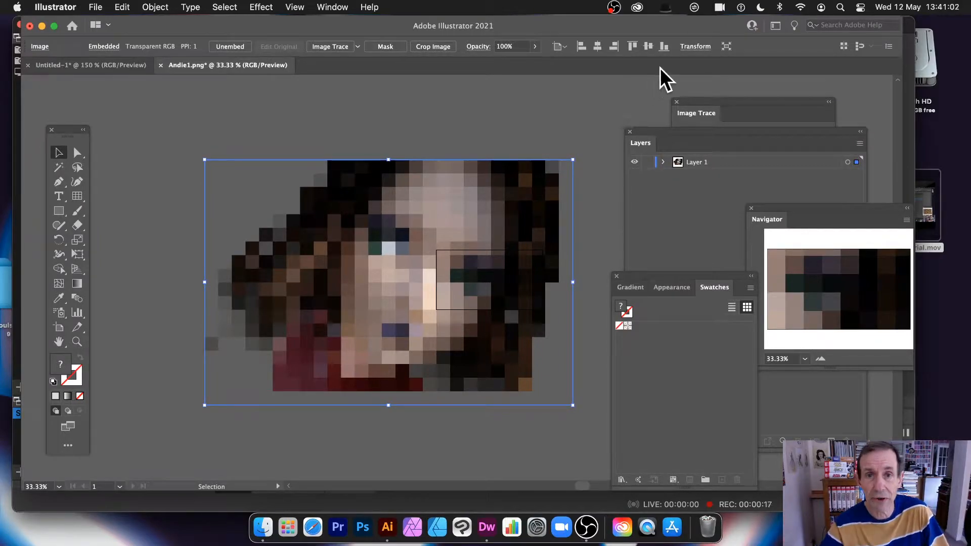
# Undo the pixelated crop and crop the original portrait to about 1639 by 1243 pt at 1 PPI
pyautogui.press('super+z')
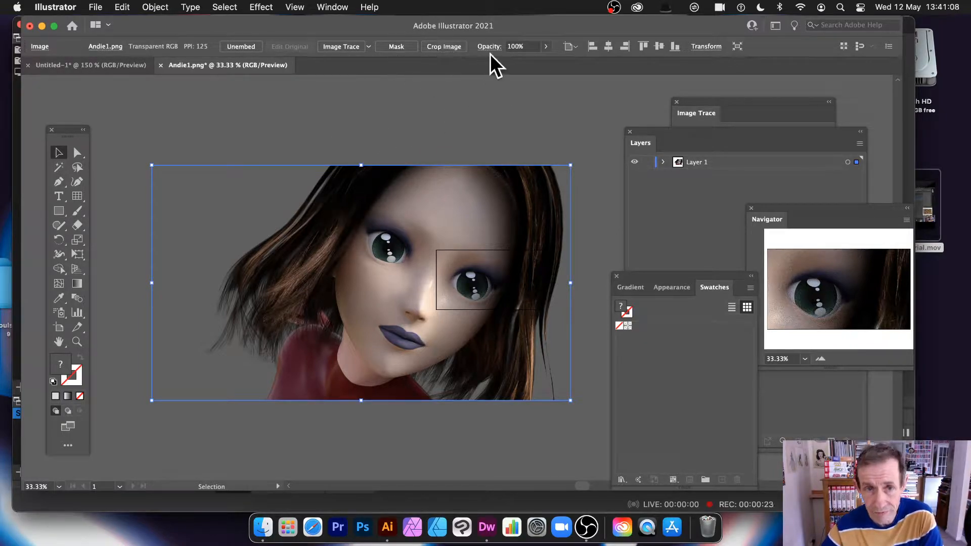
pyautogui.click(452, 49)
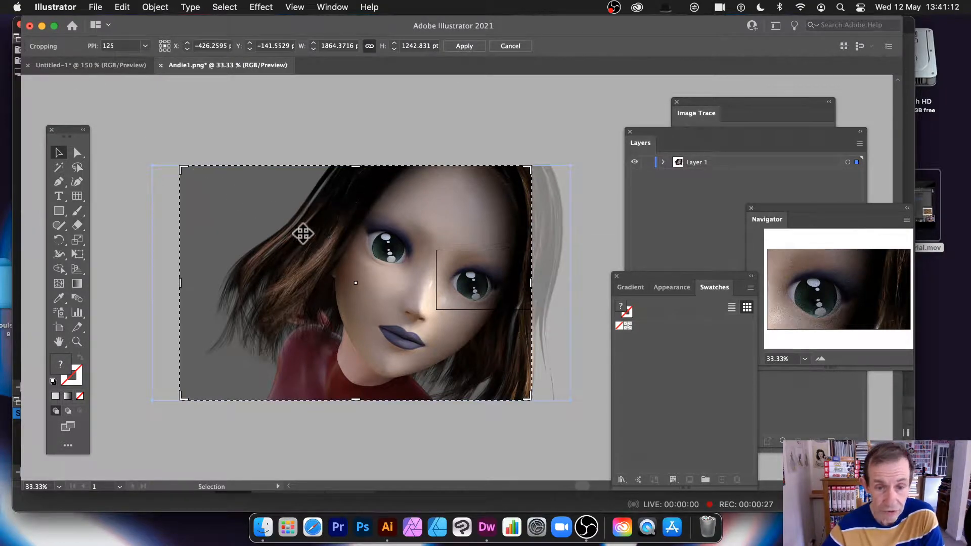
pyautogui.moveTo(181, 288); pyautogui.dragTo(222, 284)
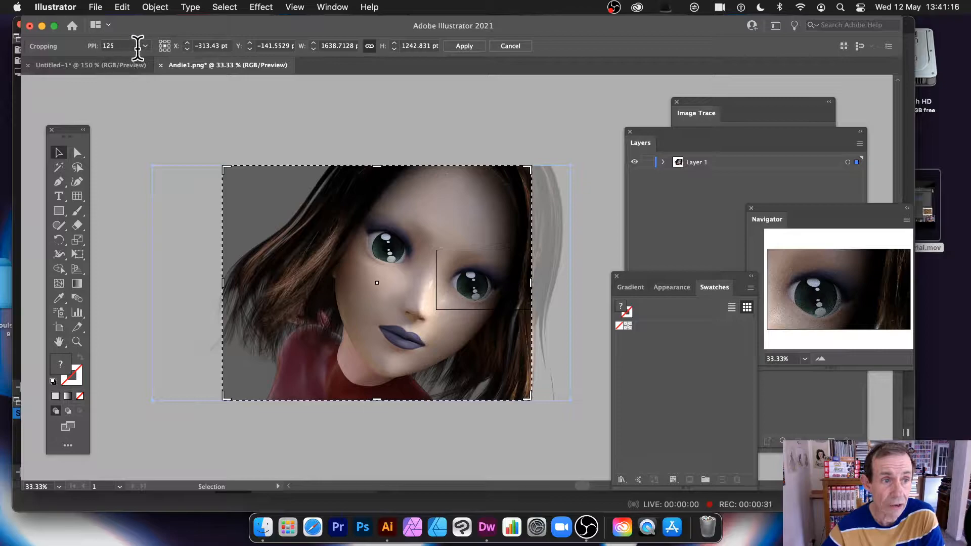
pyautogui.click(101, 43)
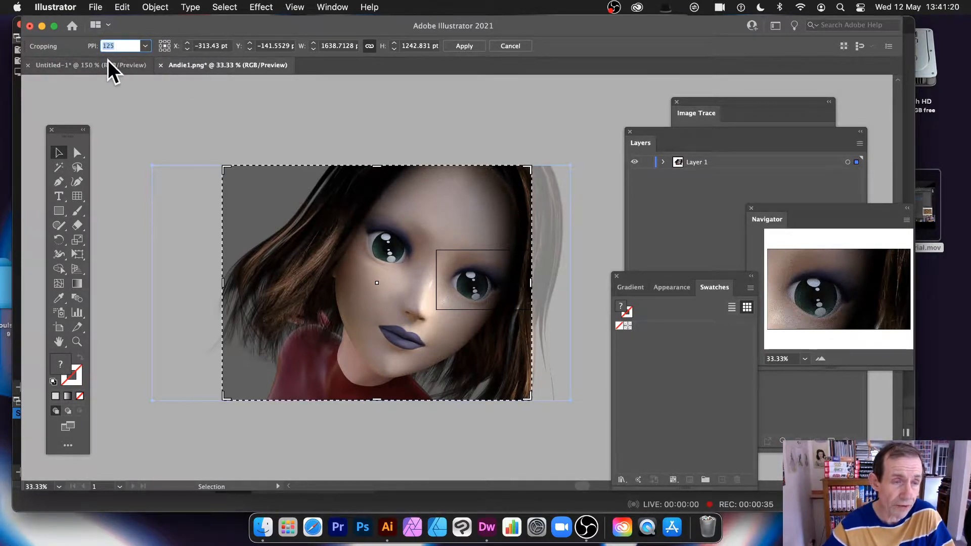
pyautogui.write('1')
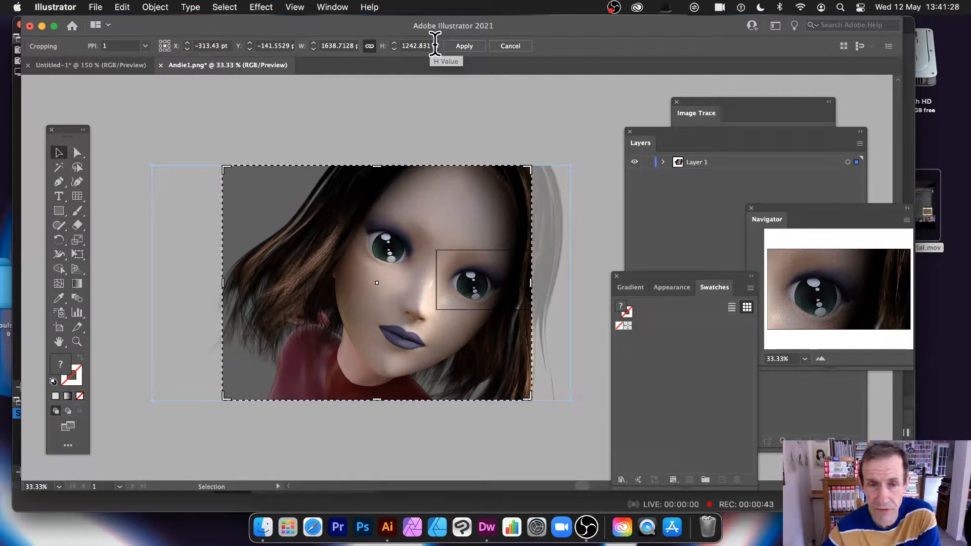
pyautogui.click(463, 46)
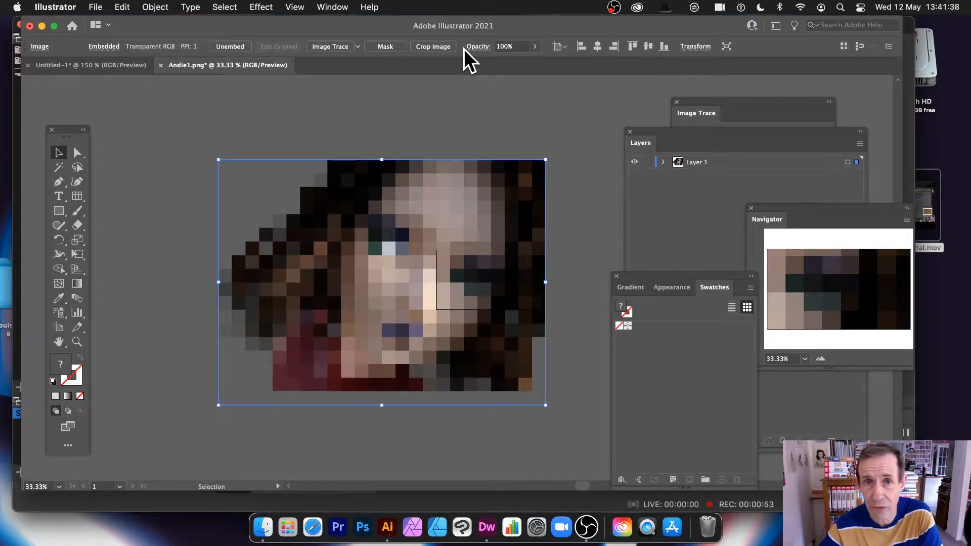
# Run Image Trace on the pixelated portrait and set the tracing mode to Color
pyautogui.click(345, 47)
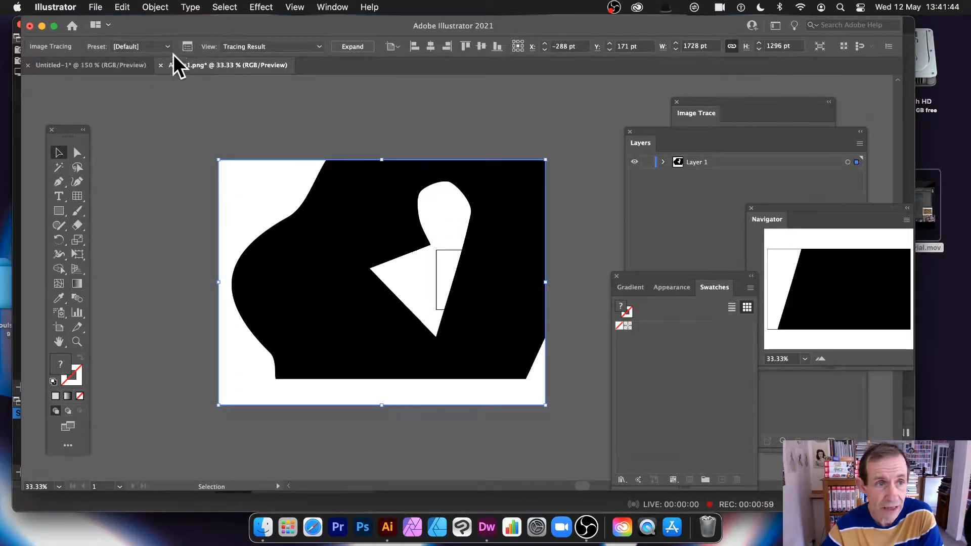
pyautogui.click(168, 44)
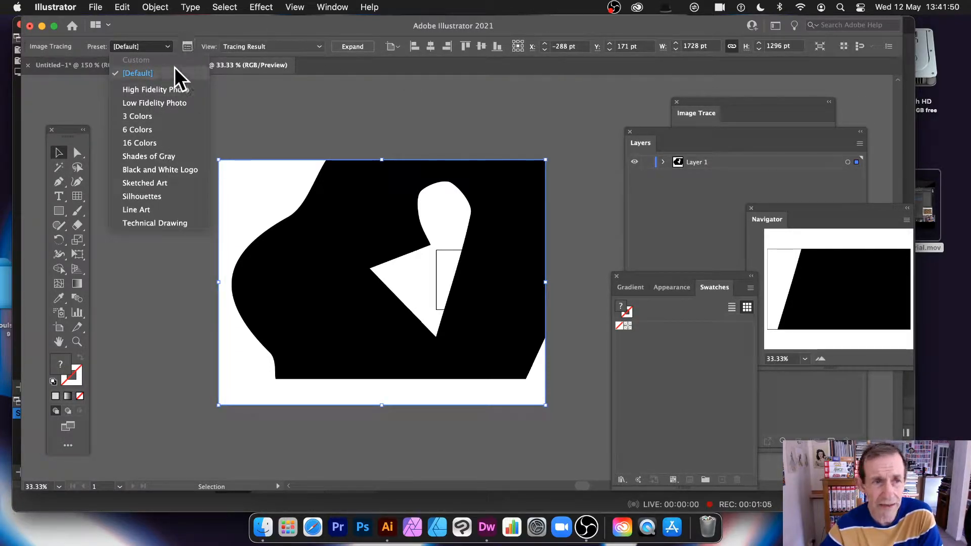
pyautogui.click(187, 46)
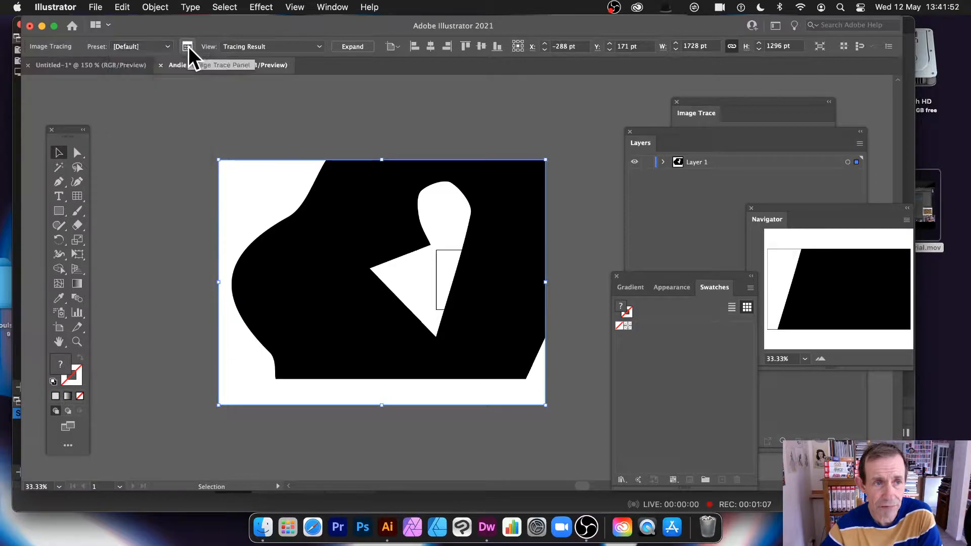
pyautogui.click(188, 47)
pyautogui.moveTo(721, 101)
pyautogui.mouseDown()
pyautogui.moveTo(135, 130)
pyautogui.moveTo(228, 146)
pyautogui.mouseUp()
pyautogui.click(251, 233)
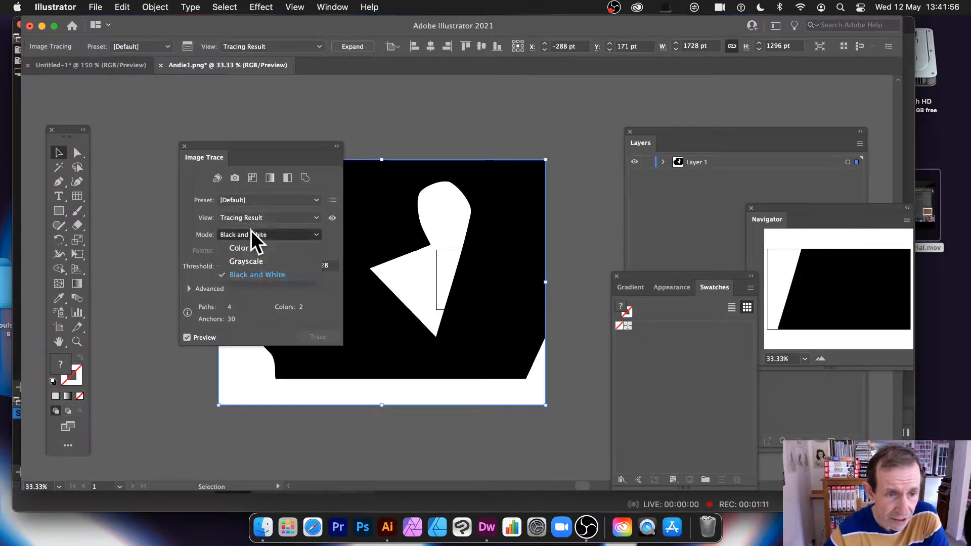
pyautogui.click(254, 244)
pyautogui.moveTo(278, 156)
pyautogui.mouseDown()
pyautogui.moveTo(185, 131)
pyautogui.moveTo(177, 140)
pyautogui.mouseUp()
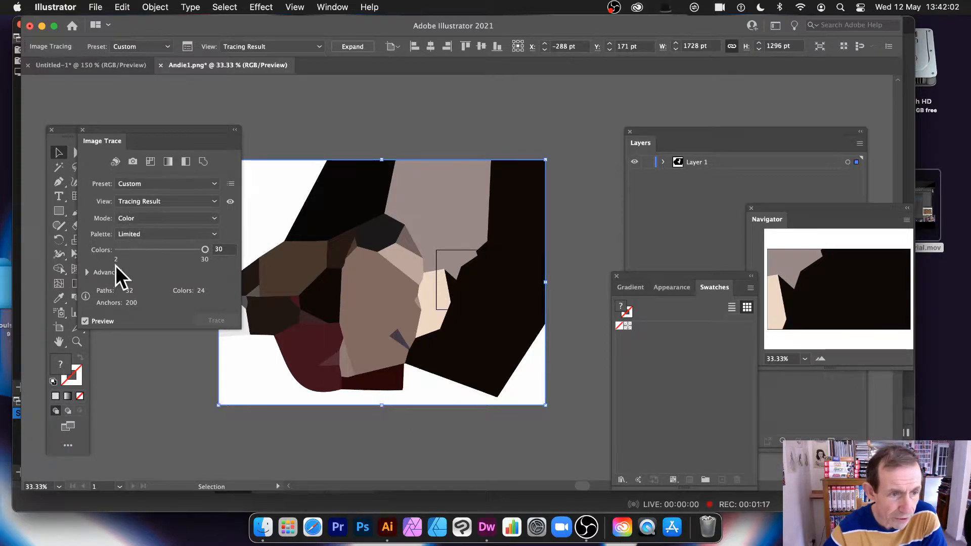
# Try the Limited palette with 29 colors, a Baroque color group and the Automatic palette for the tracing
pyautogui.moveTo(192, 250)
pyautogui.mouseDown()
pyautogui.moveTo(165, 250)
pyautogui.moveTo(229, 250)
pyautogui.mouseUp()
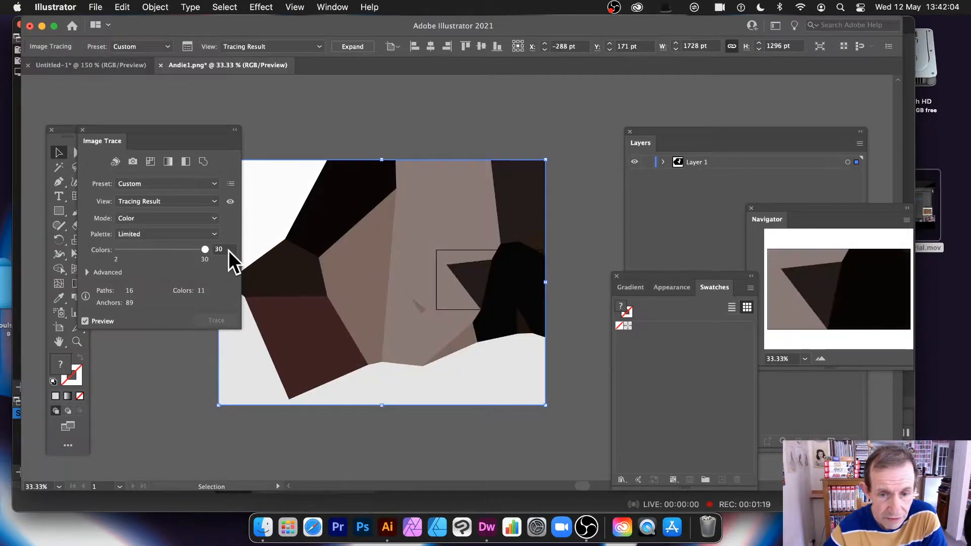
pyautogui.click(201, 247)
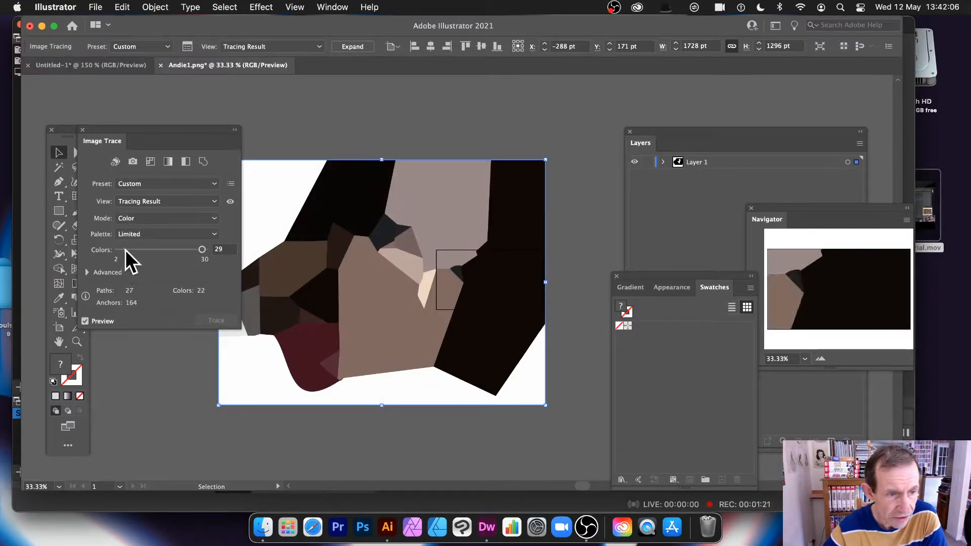
pyautogui.click(142, 234)
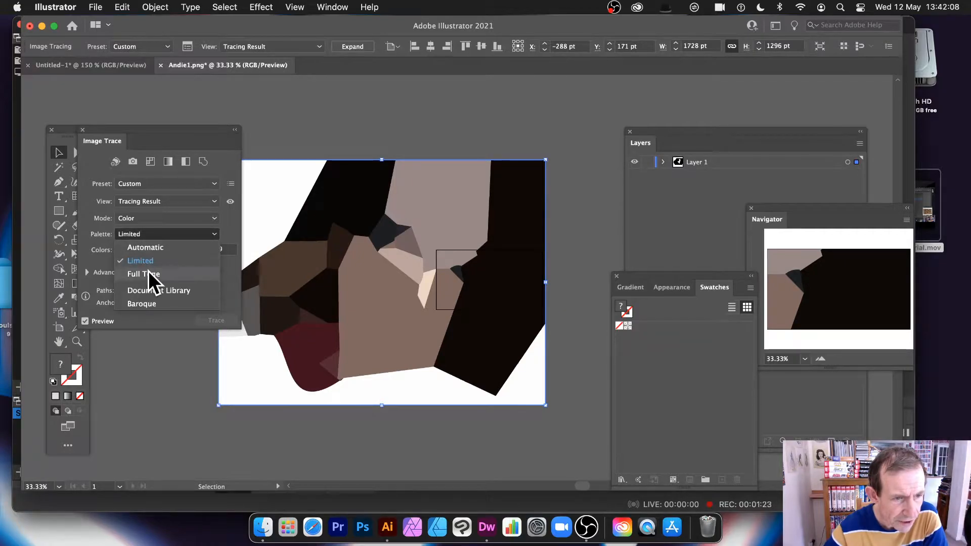
pyautogui.click(154, 302)
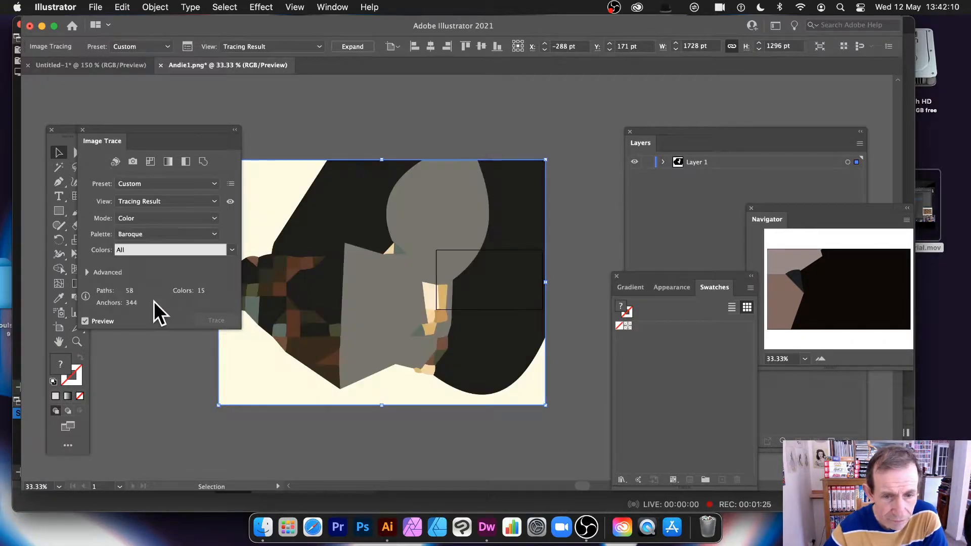
pyautogui.click(141, 250)
pyautogui.click(136, 281)
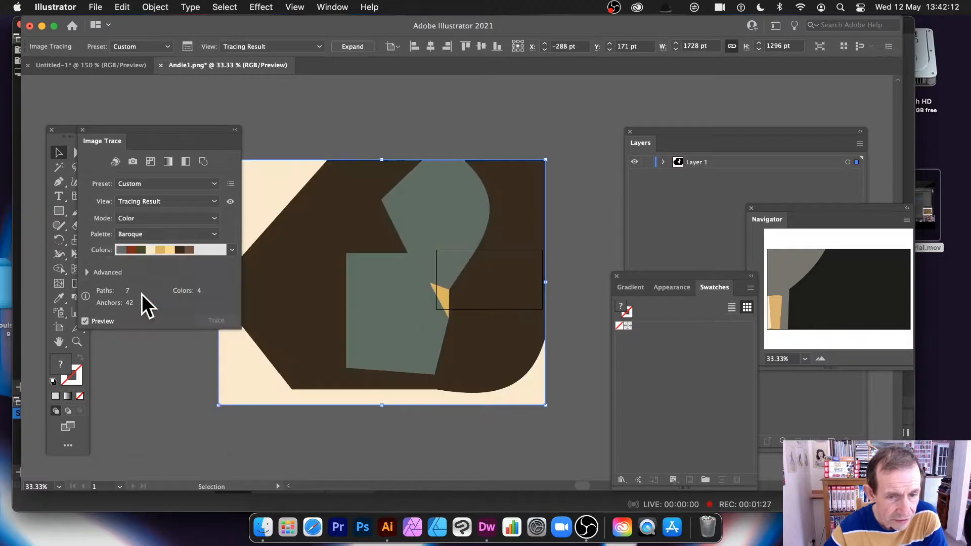
pyautogui.click(148, 236)
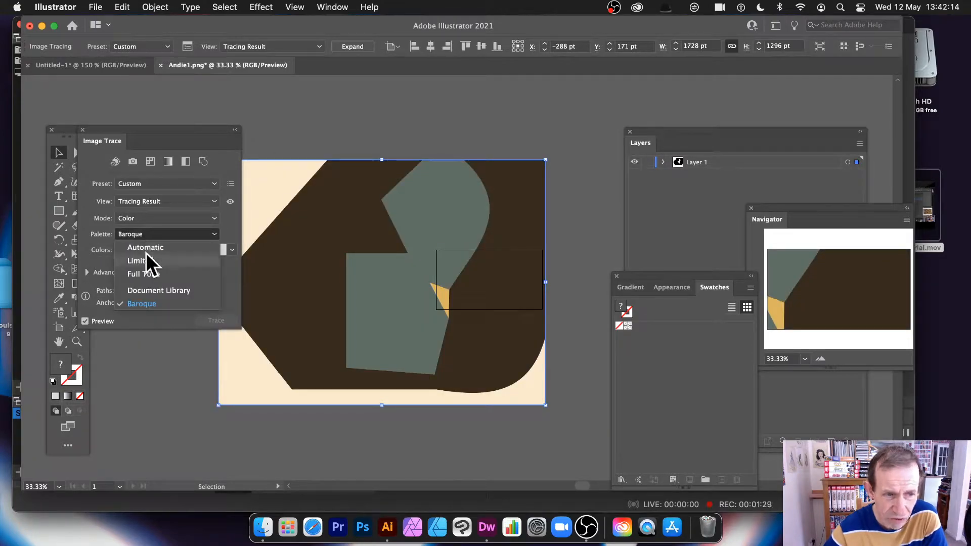
pyautogui.click(147, 251)
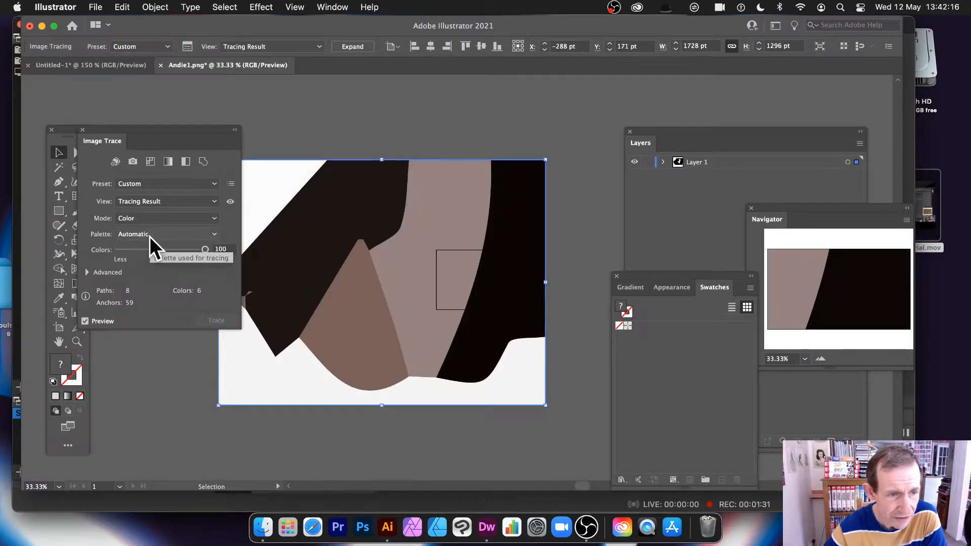
# Set the tracing palette to Full Tone and reduce its colors to 67
pyautogui.click(150, 237)
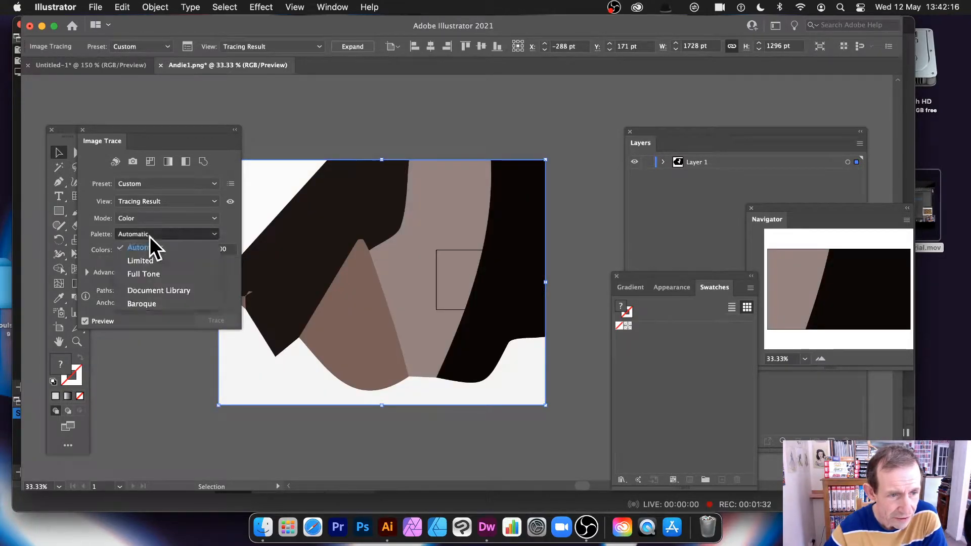
pyautogui.click(153, 275)
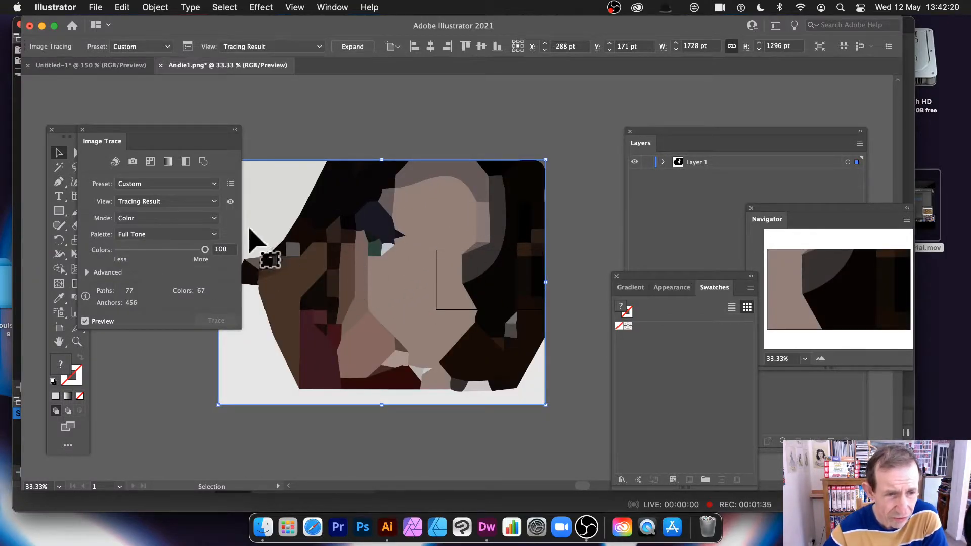
pyautogui.moveTo(184, 246)
pyautogui.mouseDown()
pyautogui.moveTo(176, 246)
pyautogui.moveTo(189, 247)
pyautogui.mouseUp()
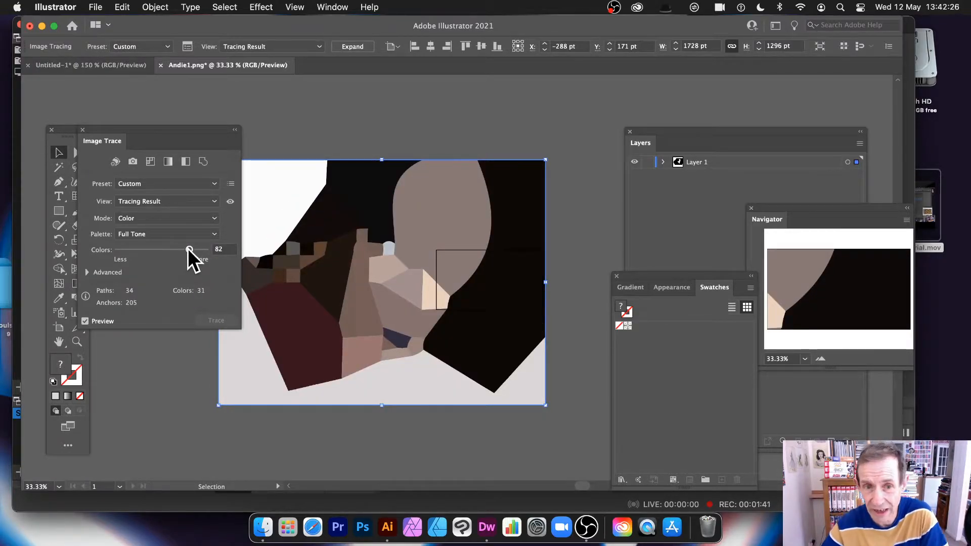
pyautogui.moveTo(196, 248); pyautogui.dragTo(176, 249)
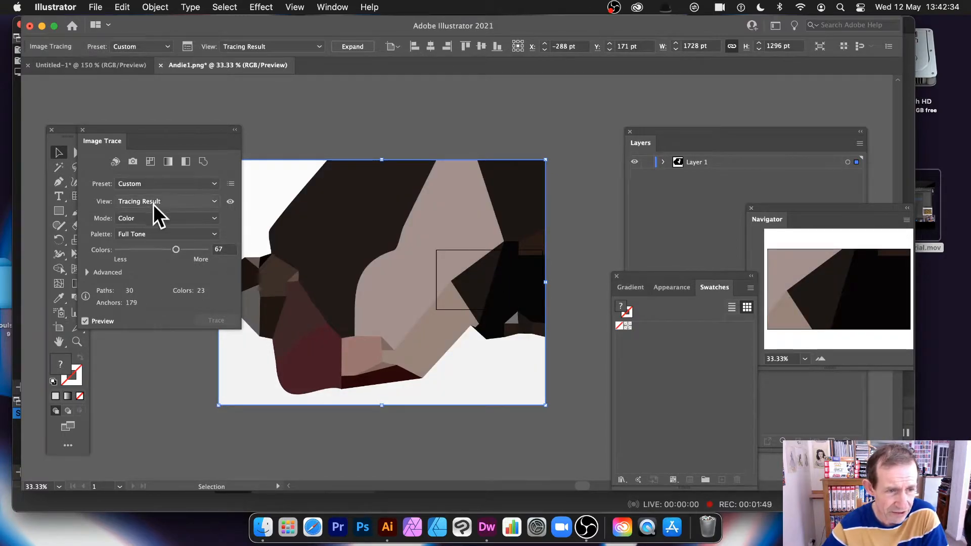
# Set the advanced tracing options to 75% paths, 66% corners and 61 px noise
pyautogui.click(88, 272)
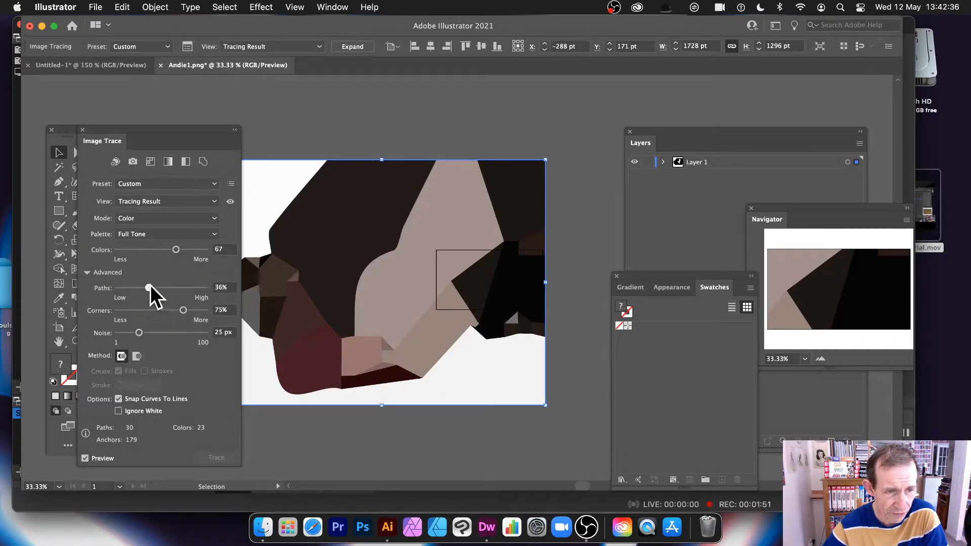
pyautogui.moveTo(148, 287)
pyautogui.mouseDown()
pyautogui.moveTo(183, 287)
pyautogui.moveTo(142, 311)
pyautogui.moveTo(176, 309)
pyautogui.moveTo(170, 333)
pyautogui.mouseUp()
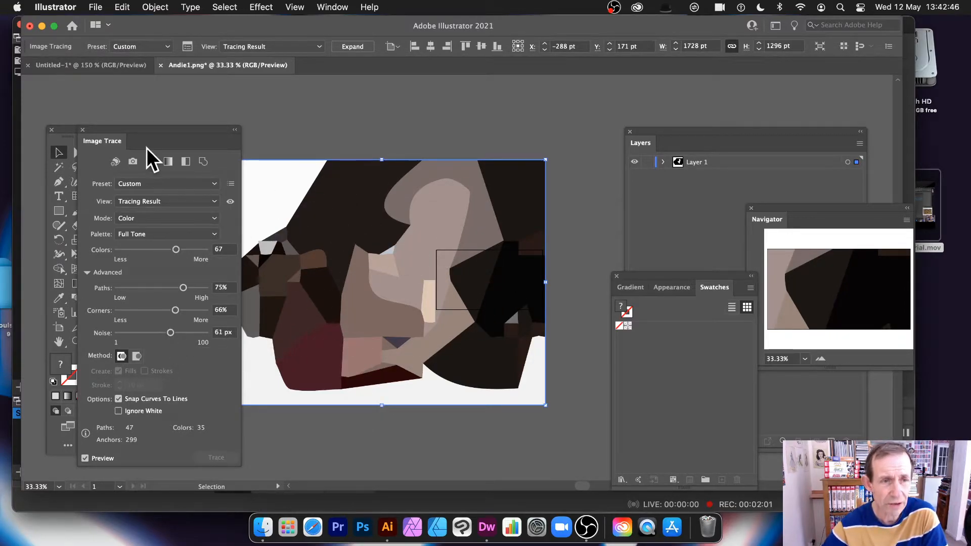
pyautogui.moveTo(169, 132); pyautogui.dragTo(138, 132)
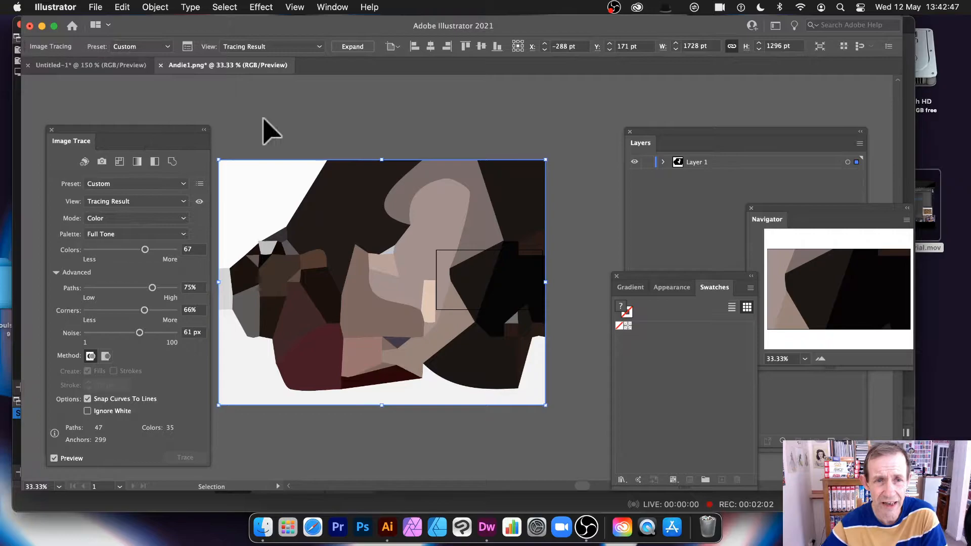
# Expand the tracing into paths and undo the expansion
pyautogui.click(364, 47)
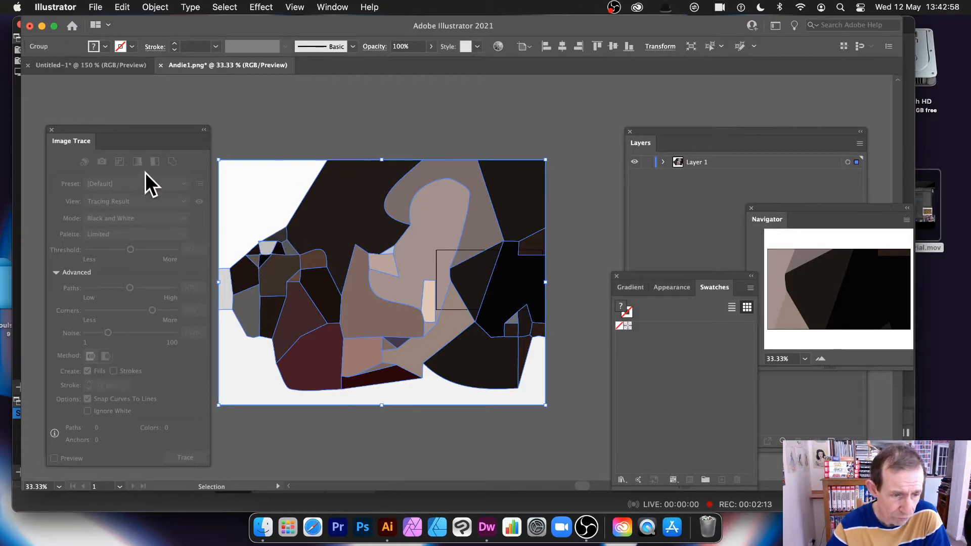
pyautogui.moveTo(158, 129); pyautogui.dragTo(182, 102)
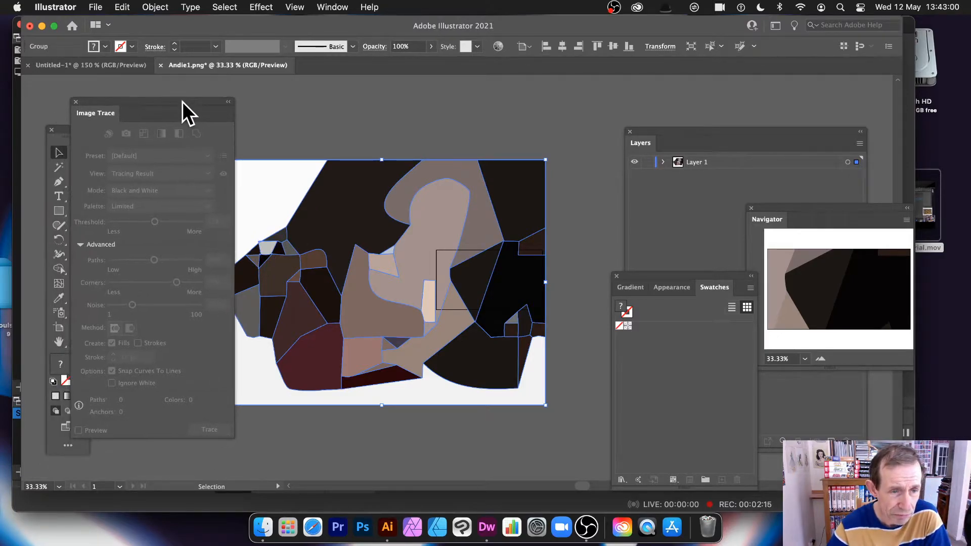
pyautogui.press('super+z')
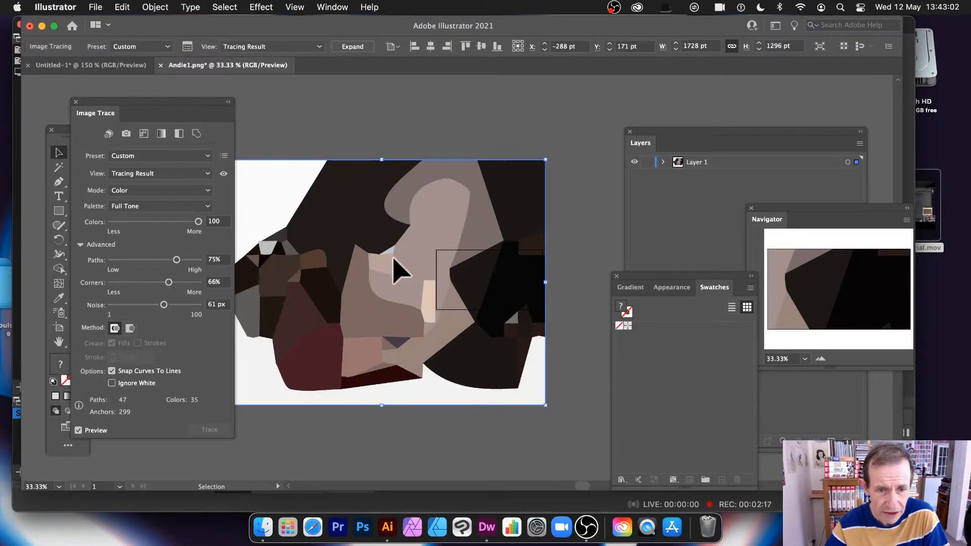
# Expand the tracing with Ignore White enabled and move the expanded group slightly up and to the right
pyautogui.click(111, 383)
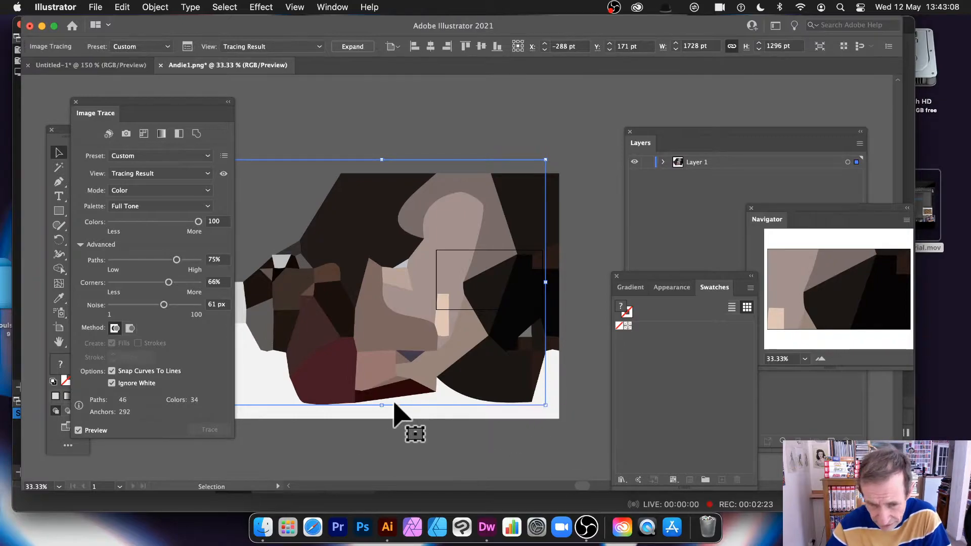
pyautogui.click(346, 45)
pyautogui.moveTo(444, 271); pyautogui.dragTo(473, 240)
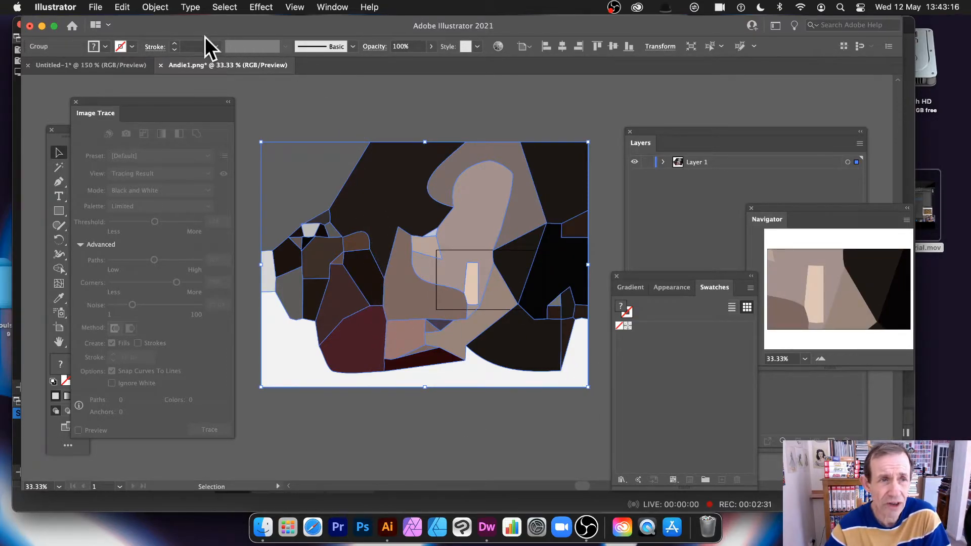
# Ungroup the expanded tracing into separate paths and deselect them
pyautogui.click(154, 7)
pyautogui.click(162, 88)
pyautogui.click(366, 129)
# Delete the large white background shape beneath the face and the small light piece at the artwork's left edge
pyautogui.click(465, 375)
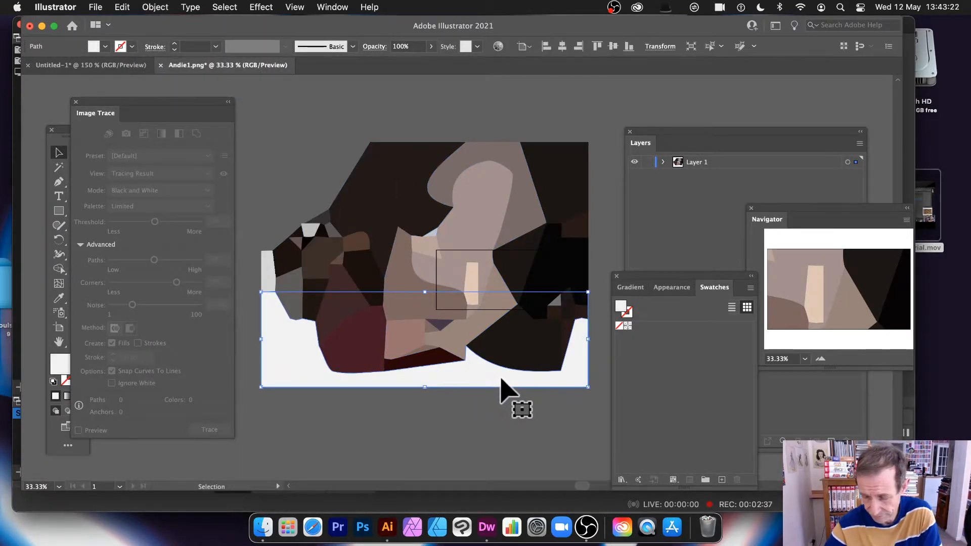
pyautogui.press('Delete')
pyautogui.click(268, 269)
pyautogui.press('Delete')
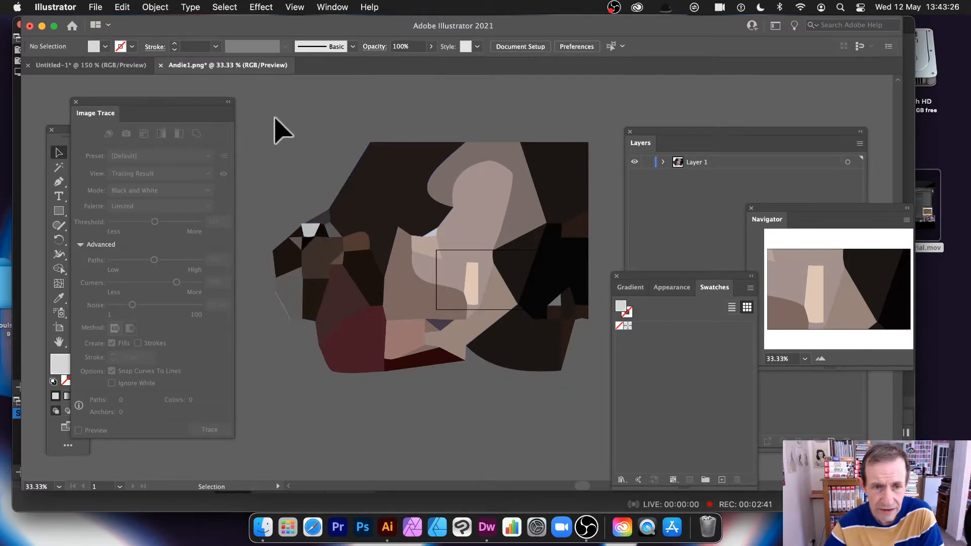
# Check the outlines of all remaining paths and shift the large dark hair shape slightly to the left
pyautogui.press('super+a')
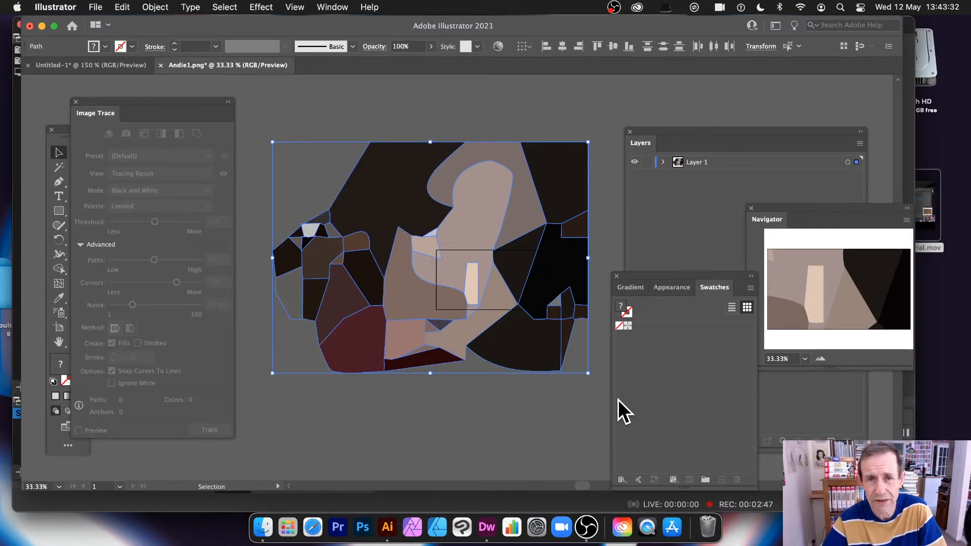
pyautogui.click(365, 133)
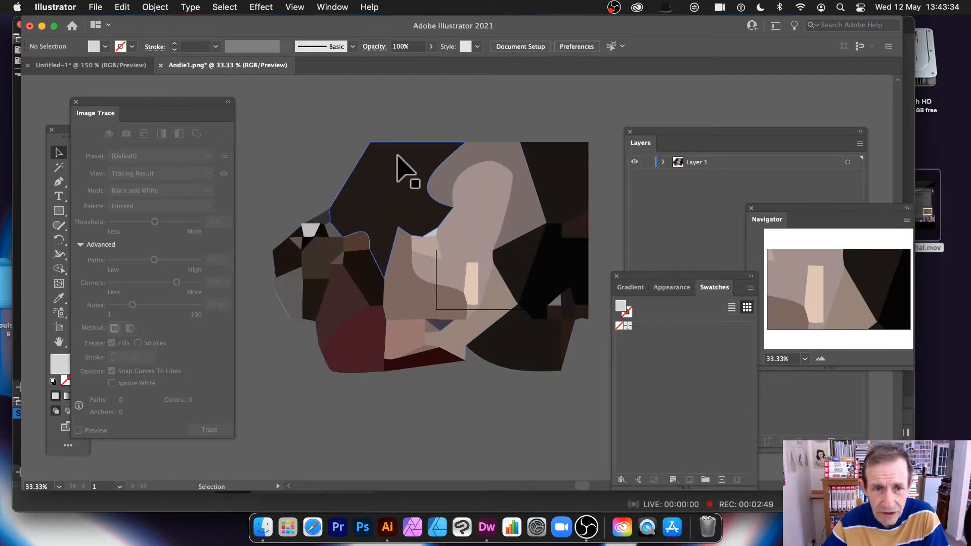
pyautogui.moveTo(397, 155); pyautogui.dragTo(393, 156)
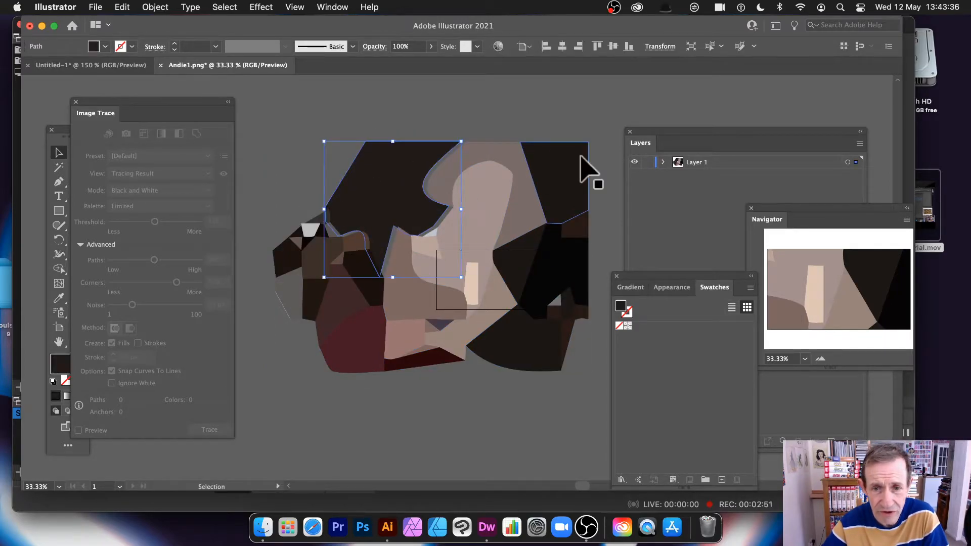
# Move the dark shapes along the artwork's right side and the tan neck shape outward to open gaps between them
pyautogui.moveTo(574, 171); pyautogui.dragTo(580, 164)
pyautogui.click(581, 226)
pyautogui.moveTo(577, 262); pyautogui.dragTo(584, 265)
pyautogui.moveTo(538, 351); pyautogui.dragTo(549, 369)
pyautogui.moveTo(485, 320); pyautogui.dragTo(501, 291)
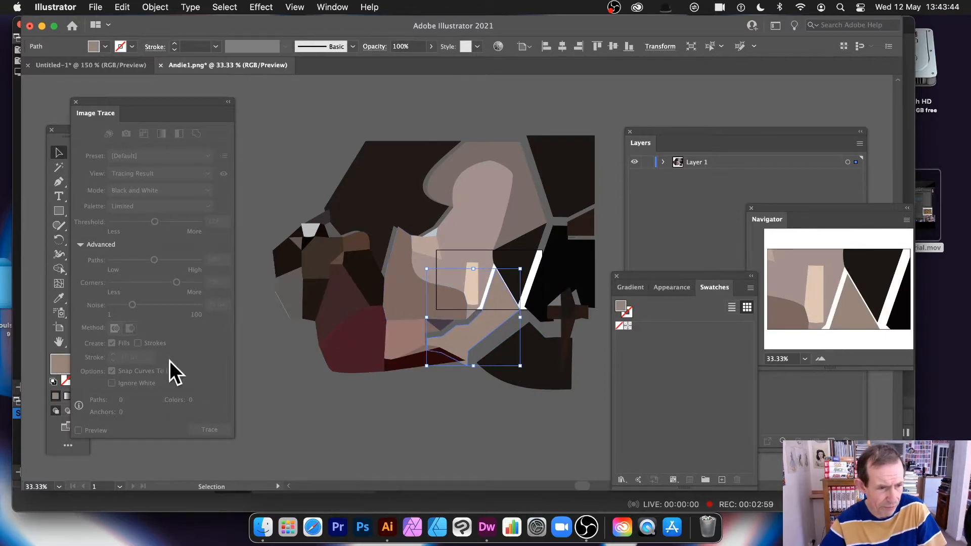
# Shift the maroon shape, dark red strip, pink chin piece and brown cheek piece beneath the face apart
pyautogui.click(53, 350)
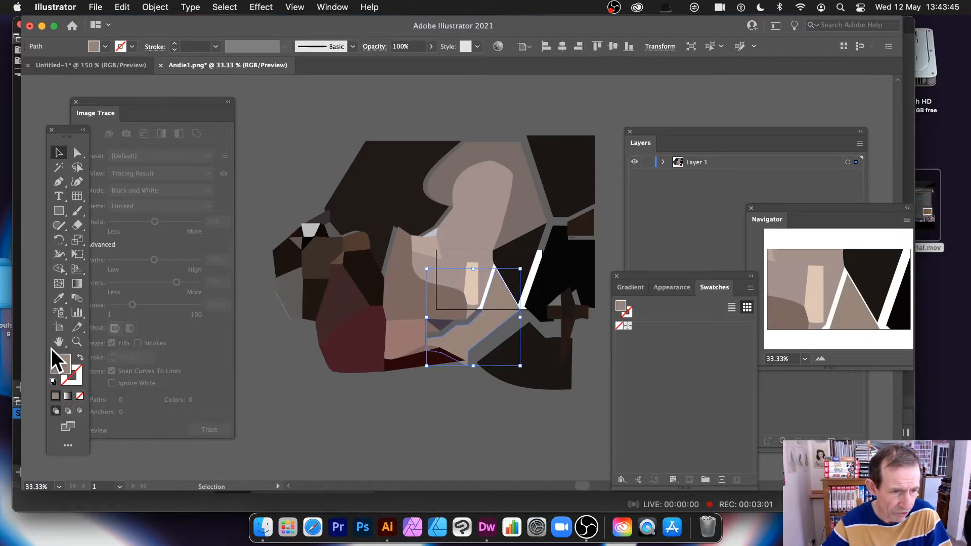
pyautogui.click(77, 342)
pyautogui.moveTo(362, 288); pyautogui.dragTo(386, 298)
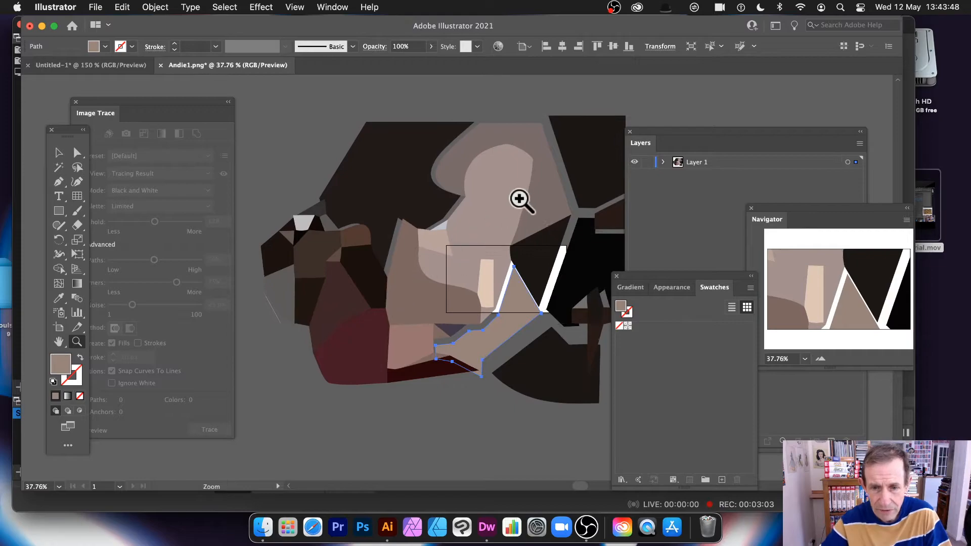
pyautogui.click(59, 152)
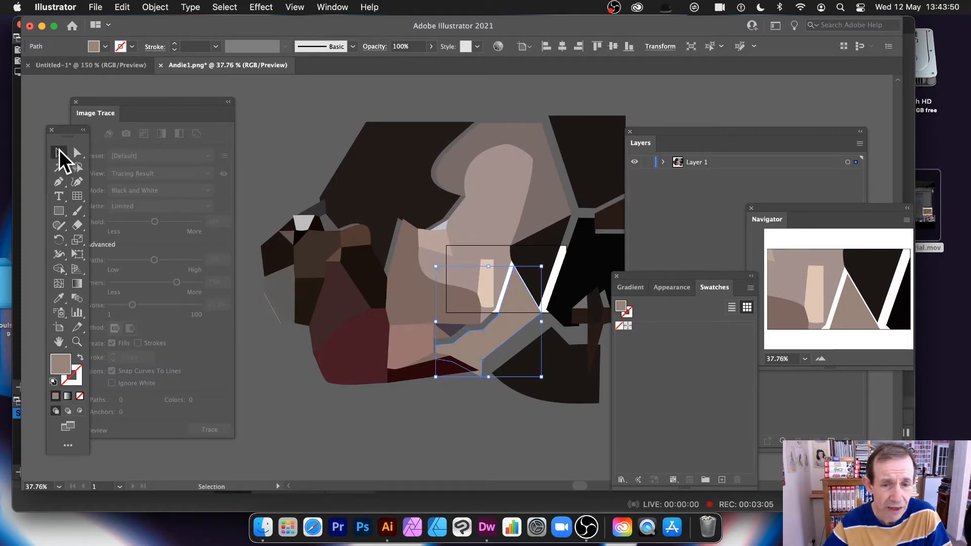
pyautogui.moveTo(363, 375); pyautogui.dragTo(349, 394)
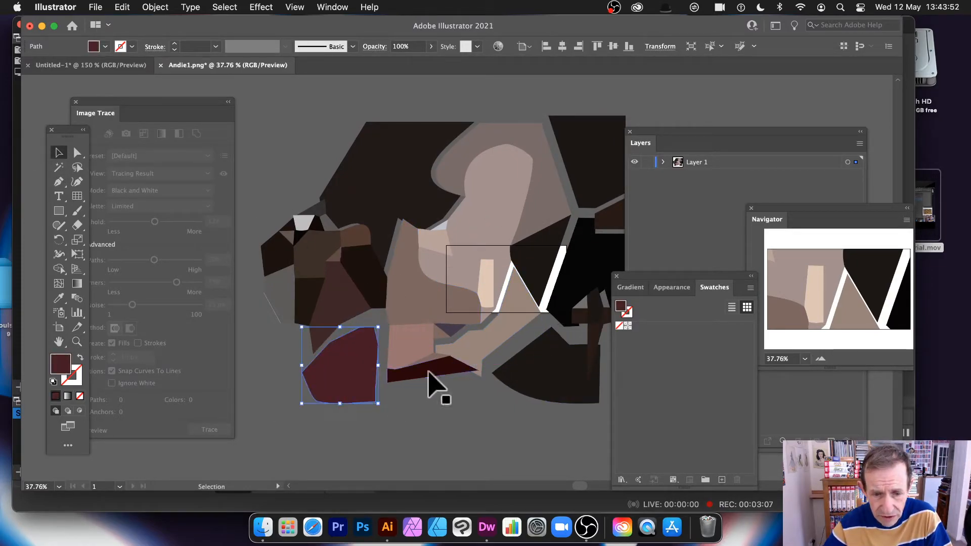
pyautogui.click(430, 377)
pyautogui.click(412, 344)
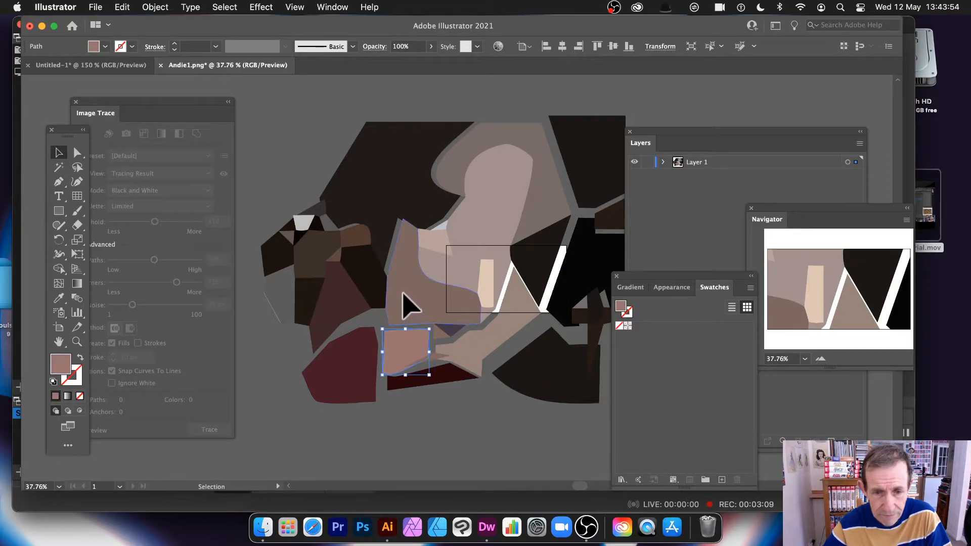
pyautogui.moveTo(403, 293); pyautogui.dragTo(399, 299)
# Spread the small pieces at the artwork's left edge outward and deselect them
pyautogui.moveTo(331, 300); pyautogui.dragTo(264, 307)
pyautogui.moveTo(285, 247)
pyautogui.mouseDown()
pyautogui.moveTo(271, 254)
pyautogui.moveTo(285, 244)
pyautogui.mouseUp()
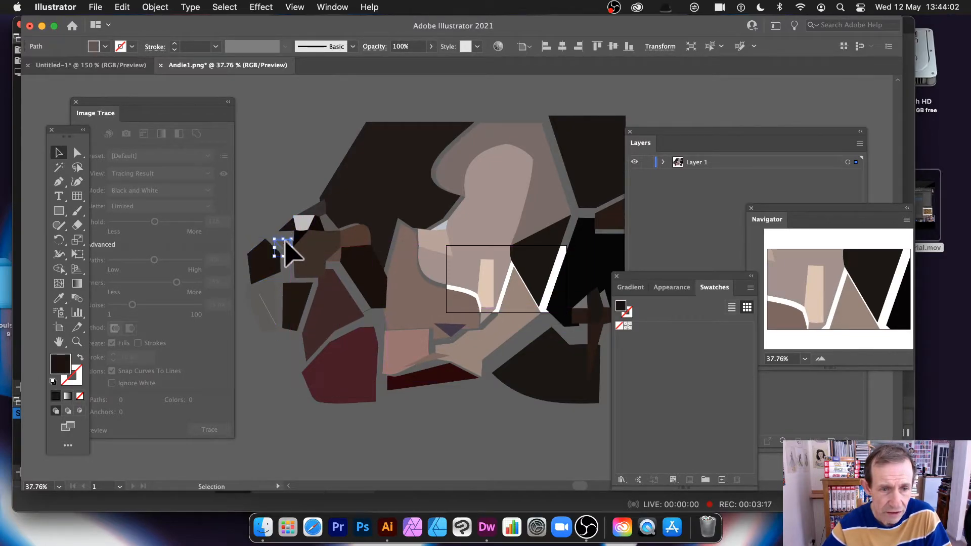
pyautogui.click(271, 202)
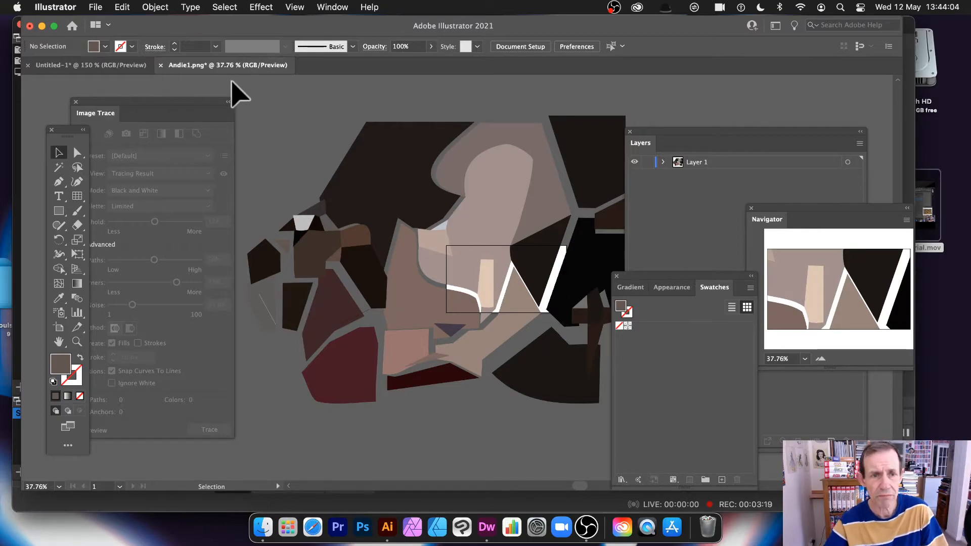
# Select all shapes and raise the red amount in their RGB color balance for both fills and strokes
pyautogui.press('super+a')
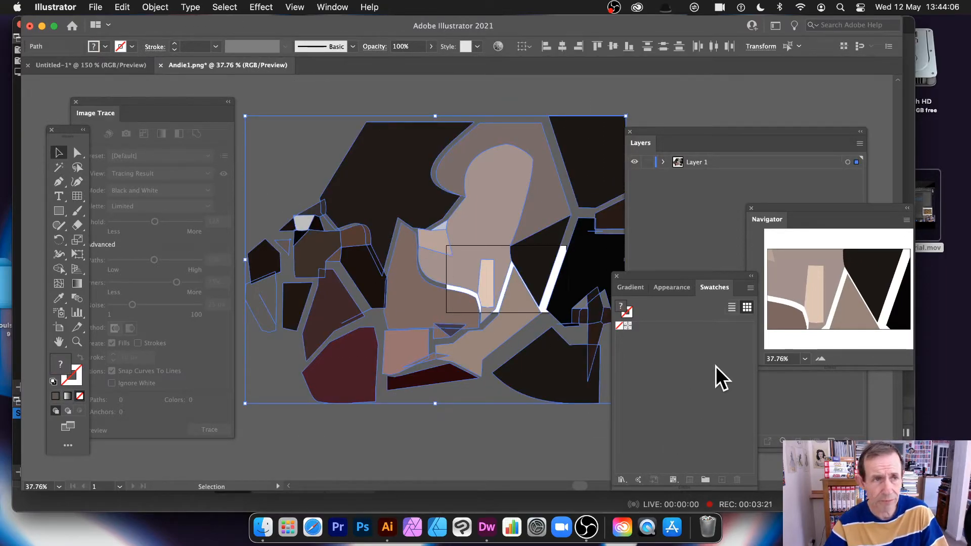
pyautogui.click(122, 6)
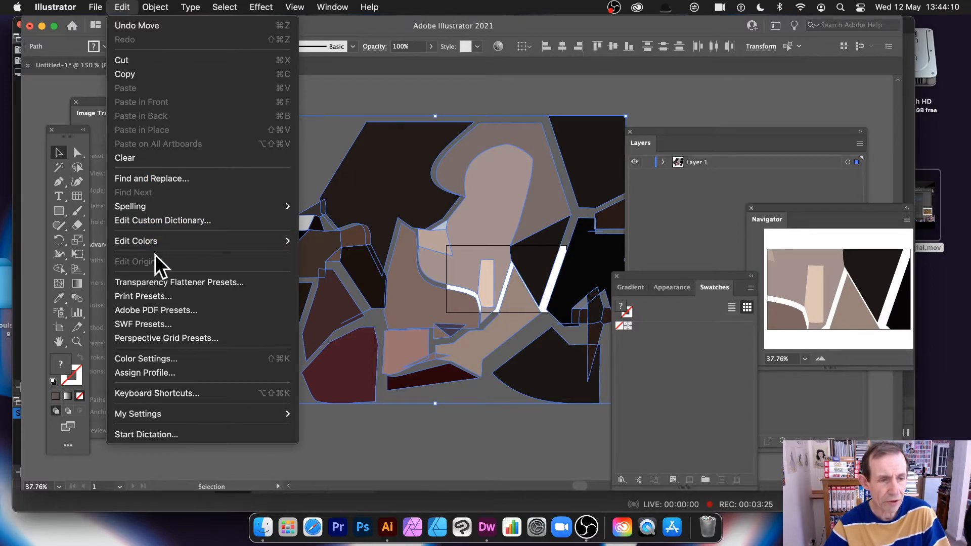
pyautogui.moveTo(168, 243)
pyautogui.moveTo(327, 255)
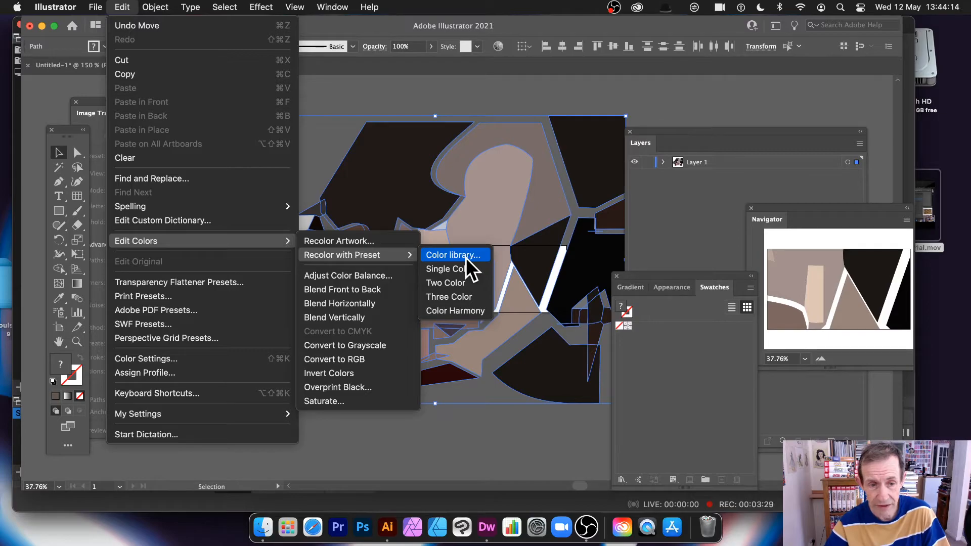
pyautogui.click(402, 276)
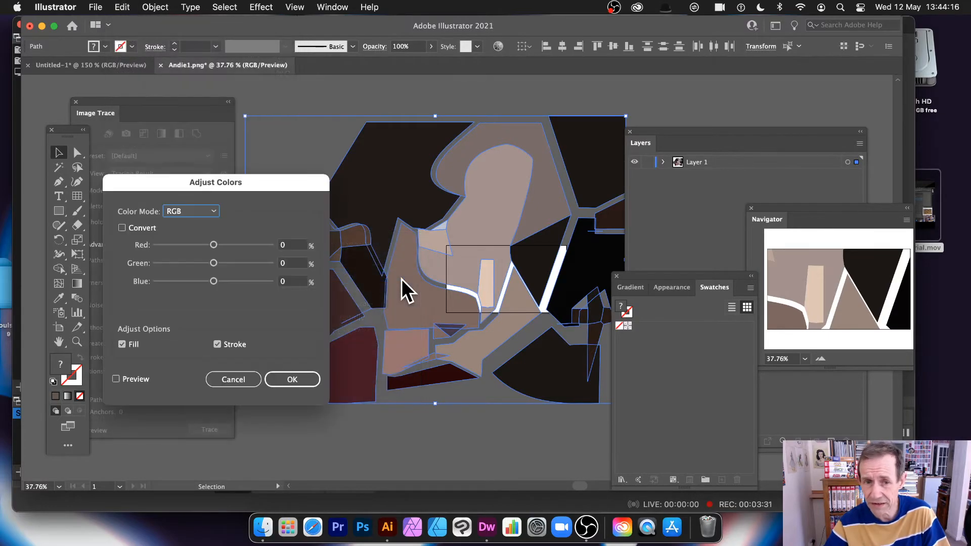
pyautogui.moveTo(213, 245); pyautogui.dragTo(233, 245)
pyautogui.click(116, 379)
pyautogui.click(311, 381)
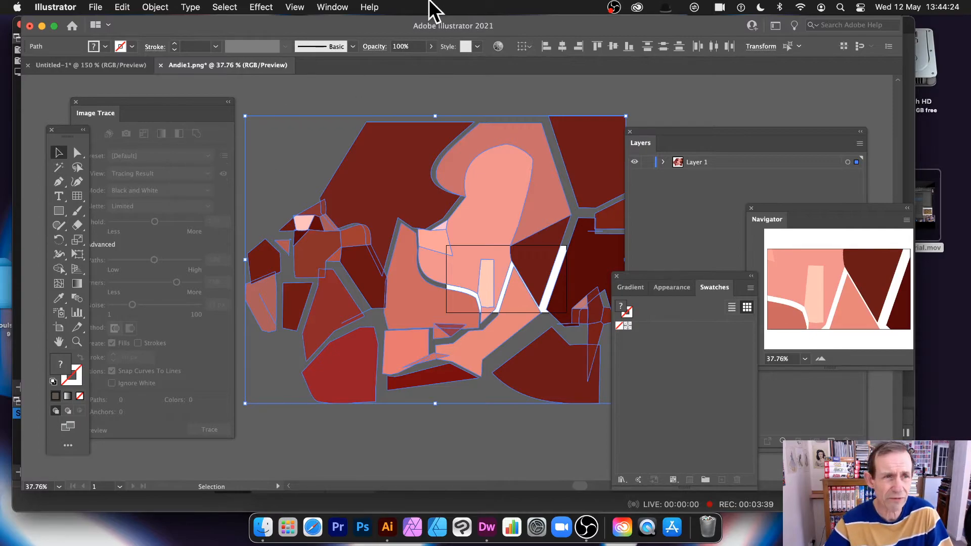
# Recolor all the artwork by rotating its linked colors on the color wheel from red to orange-brown
pyautogui.click(124, 6)
pyautogui.moveTo(135, 245)
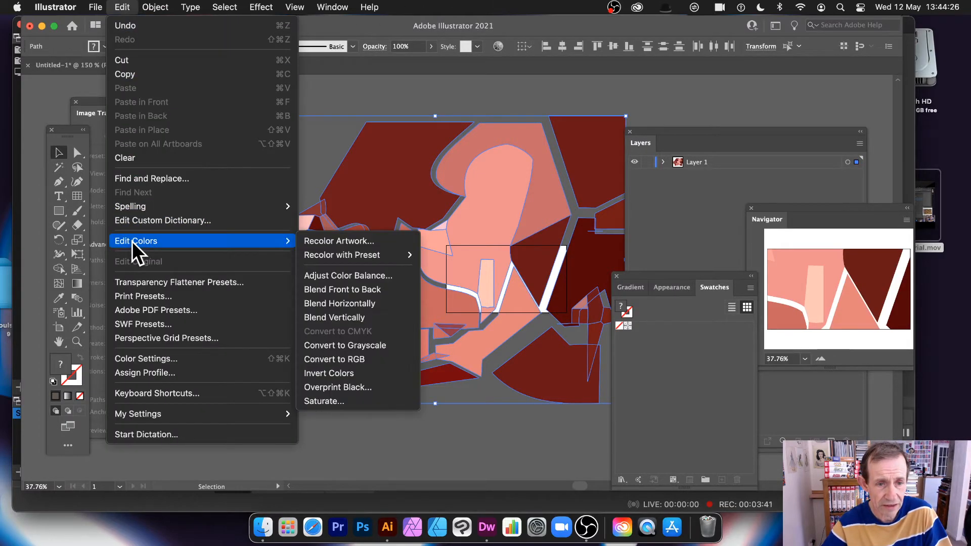
pyautogui.click(382, 243)
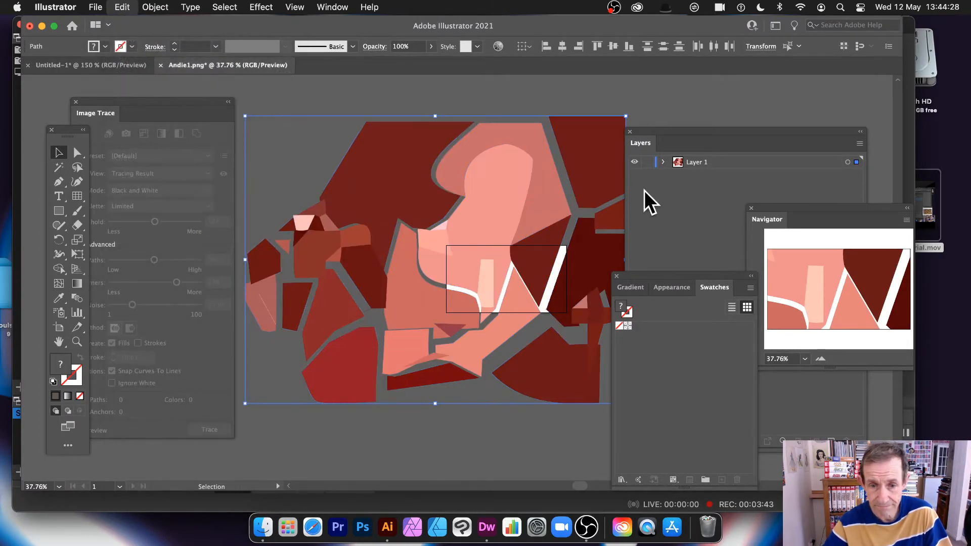
pyautogui.moveTo(457, 103); pyautogui.dragTo(818, 129)
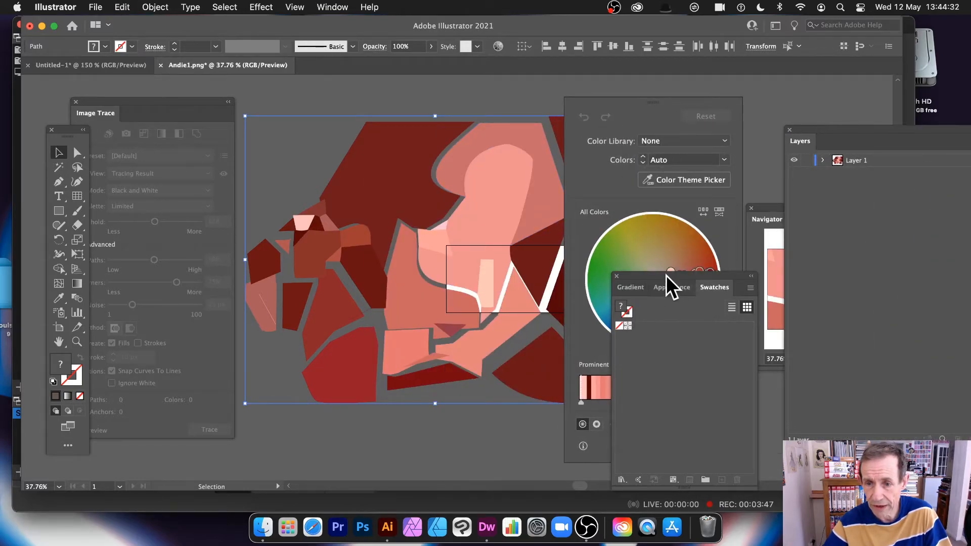
pyautogui.moveTo(668, 276); pyautogui.dragTo(800, 297)
pyautogui.moveTo(671, 280); pyautogui.dragTo(676, 225)
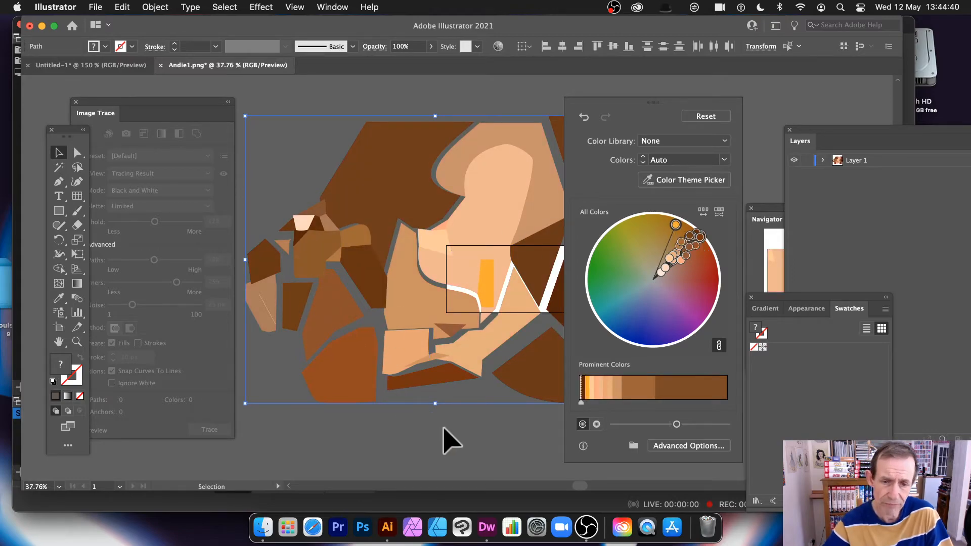
pyautogui.click(444, 429)
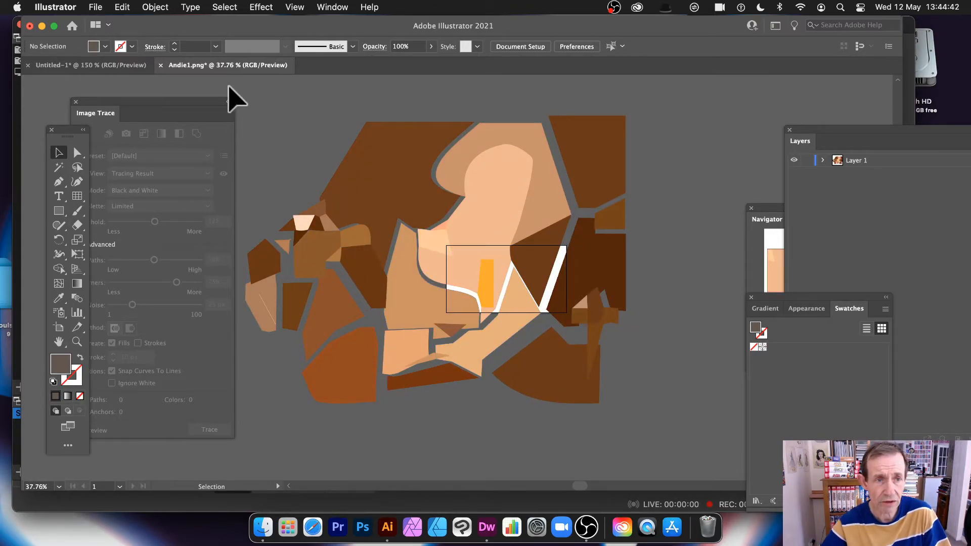
# Apply a Multiply drop shadow to all shapes with 75% opacity, 7 pt X and Y offsets and 5 pt blur
pyautogui.press('super+a')
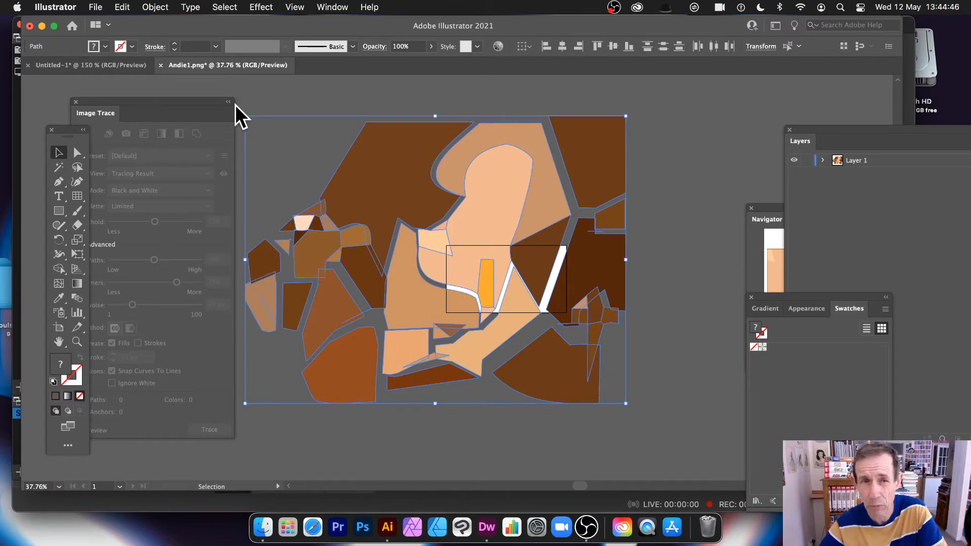
pyautogui.click(260, 6)
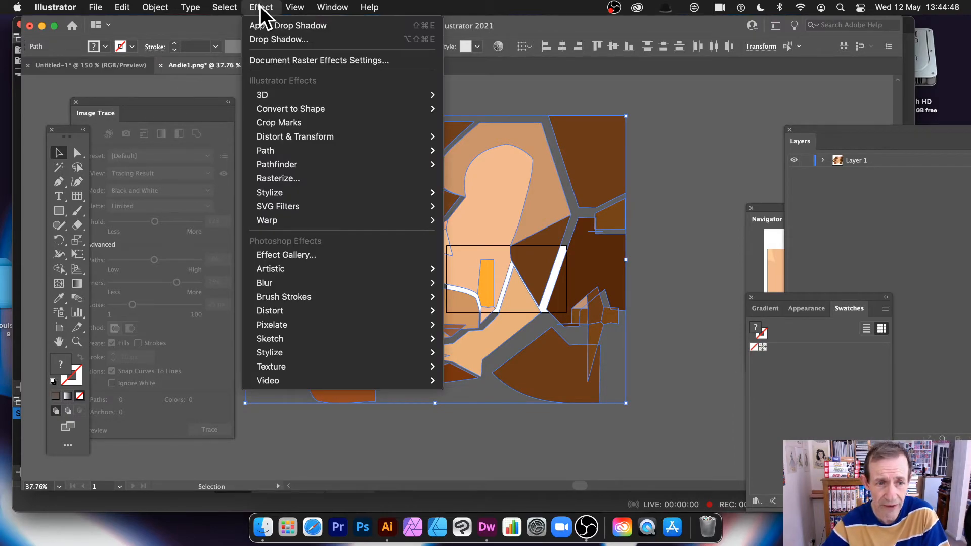
pyautogui.moveTo(298, 195)
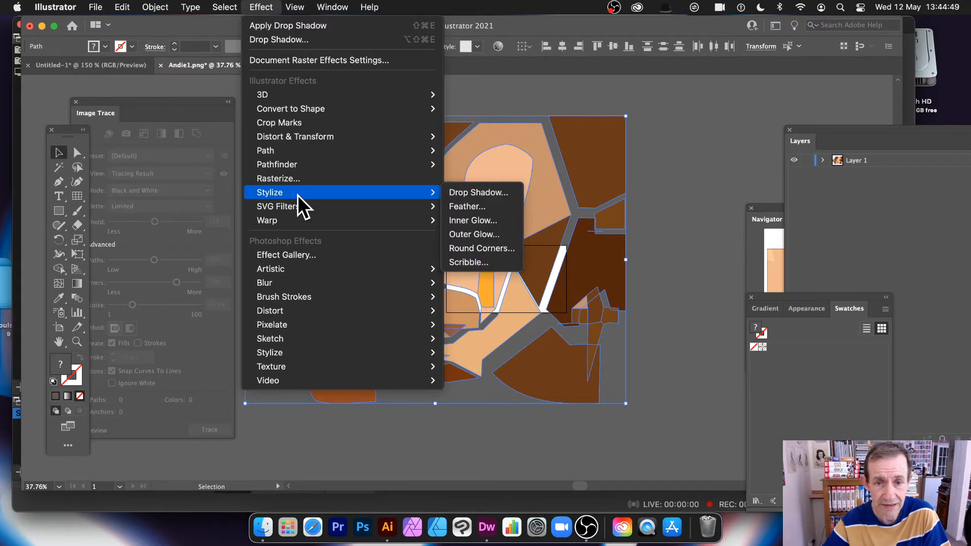
pyautogui.click(457, 192)
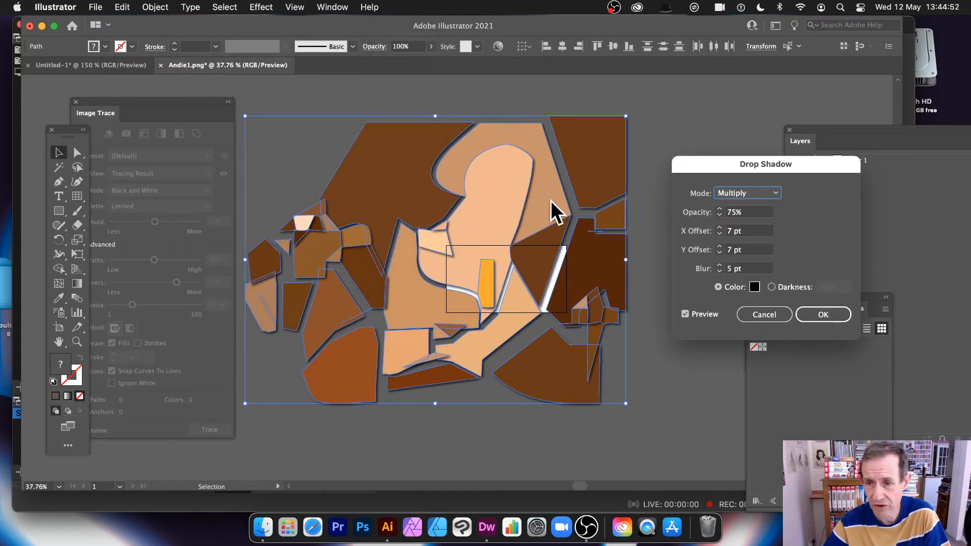
pyautogui.click(827, 313)
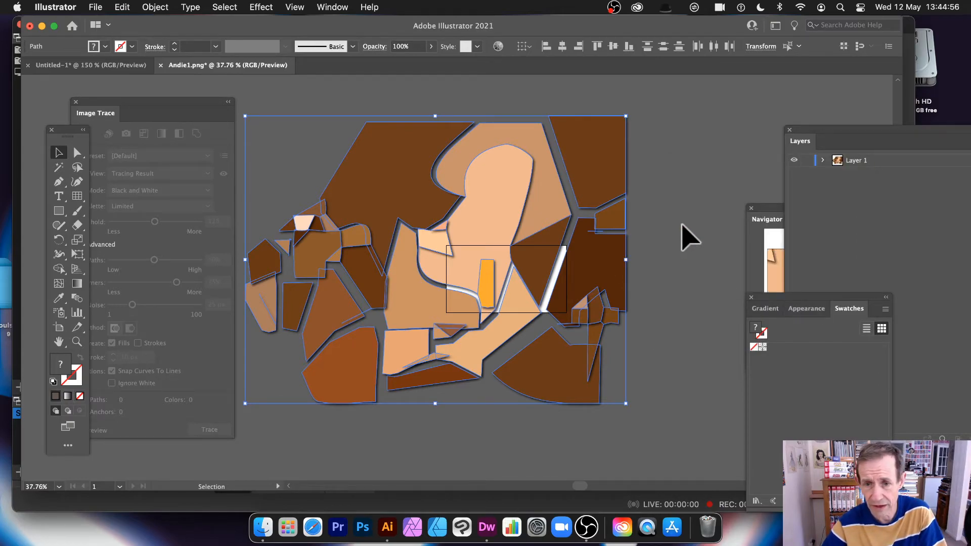
pyautogui.click(685, 232)
# Apply an additional drop shadow with the same settings to the large brown hair shape and the light peach face shape
pyautogui.click(397, 162)
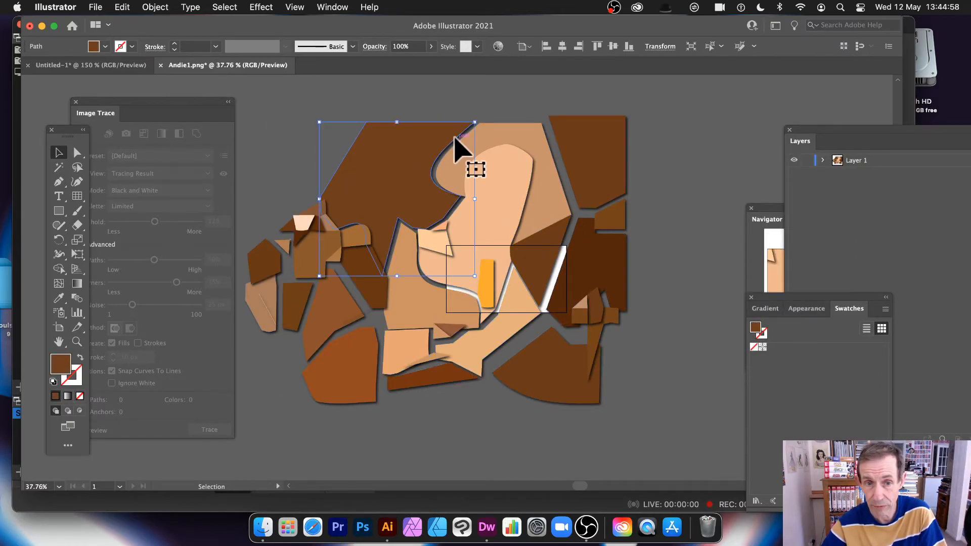
pyautogui.click(254, 7)
pyautogui.click(260, 23)
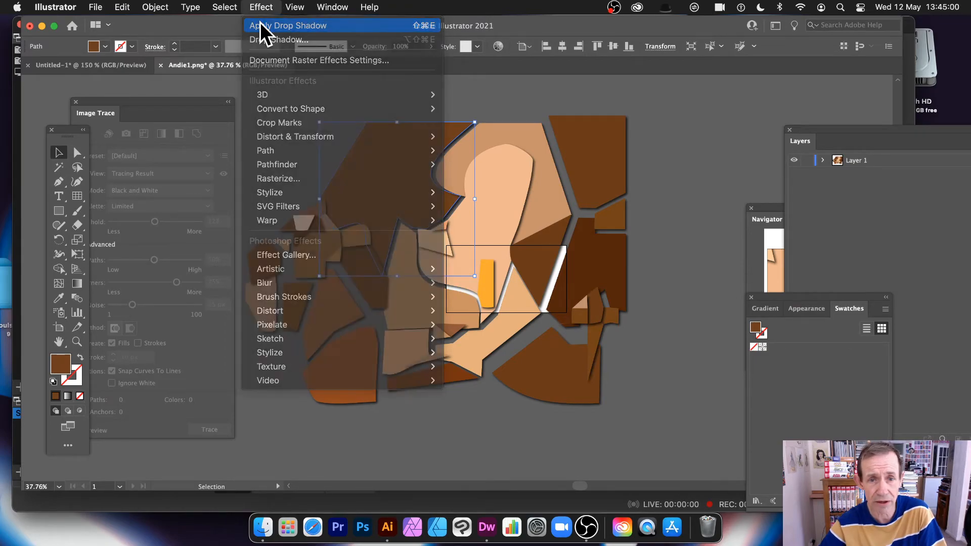
pyautogui.click(493, 187)
pyautogui.click(264, 7)
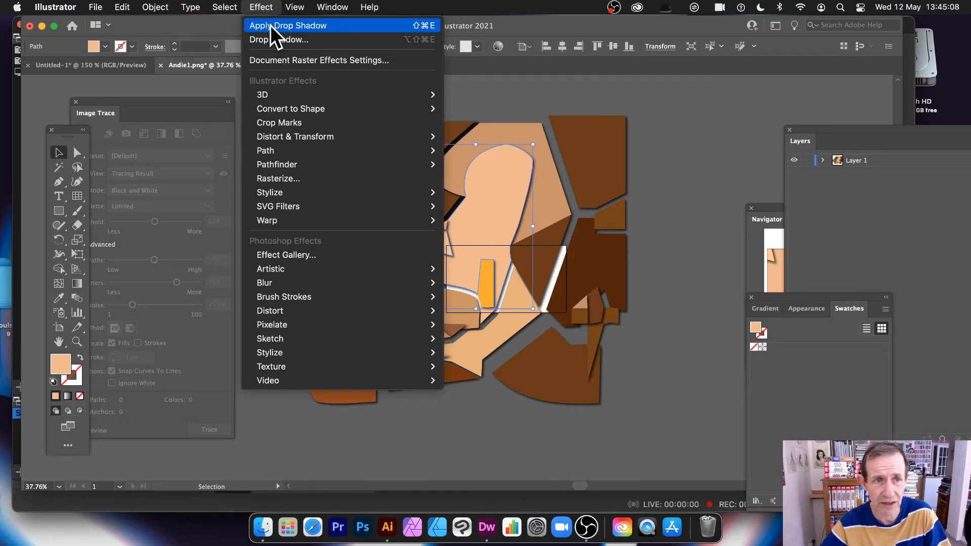
pyautogui.click(270, 25)
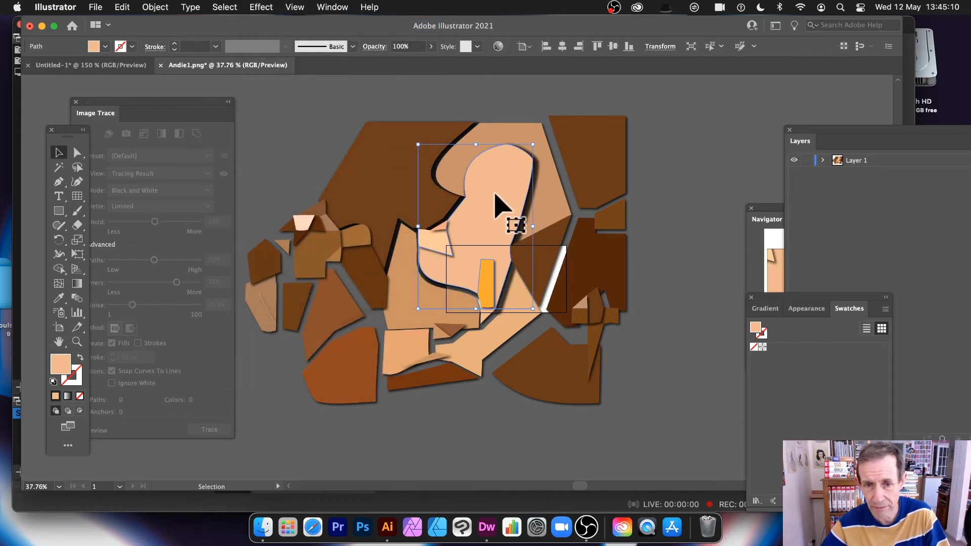
# Move the peach face shape up and to the left, and slightly reposition the tan shape behind it and the brown triangle
pyautogui.moveTo(505, 232); pyautogui.dragTo(495, 213)
pyautogui.click(544, 223)
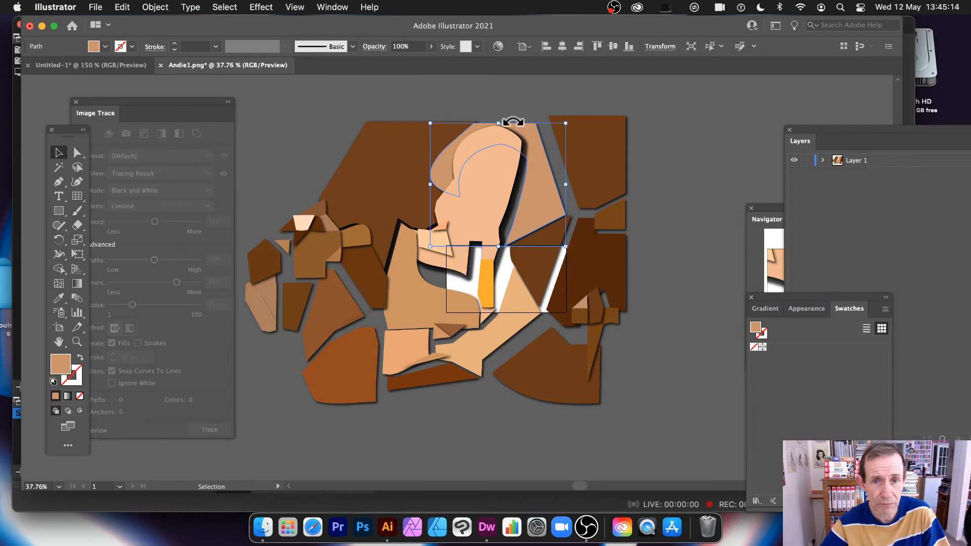
pyautogui.moveTo(561, 110); pyautogui.dragTo(549, 271)
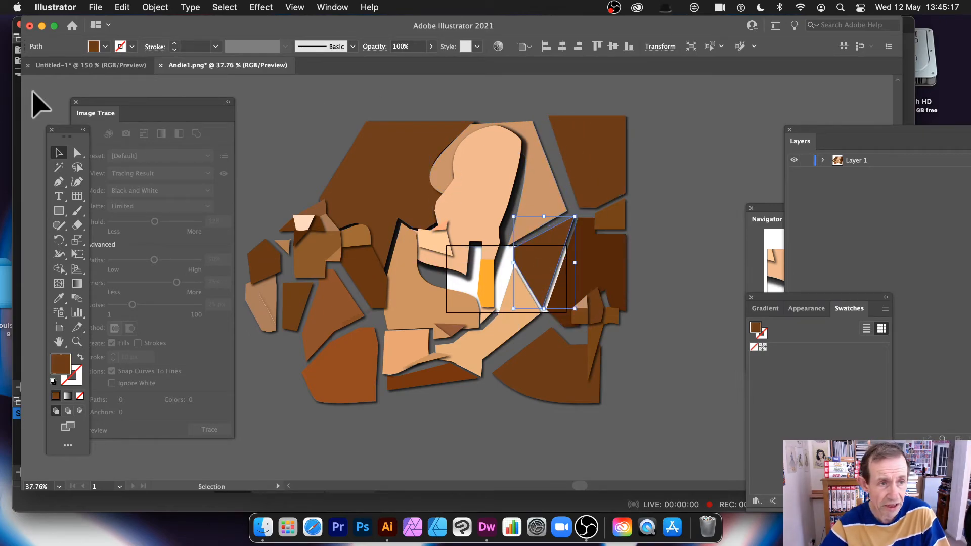
# Set the brown triangle's fill color to AA5311 and deselect it
pyautogui.click(105, 46)
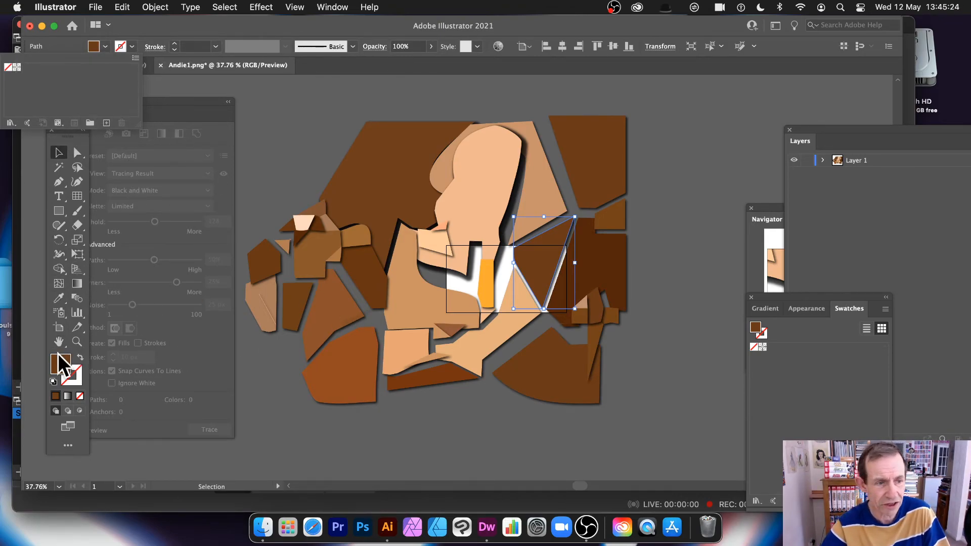
pyautogui.doubleClick(66, 366)
pyautogui.click(584, 251)
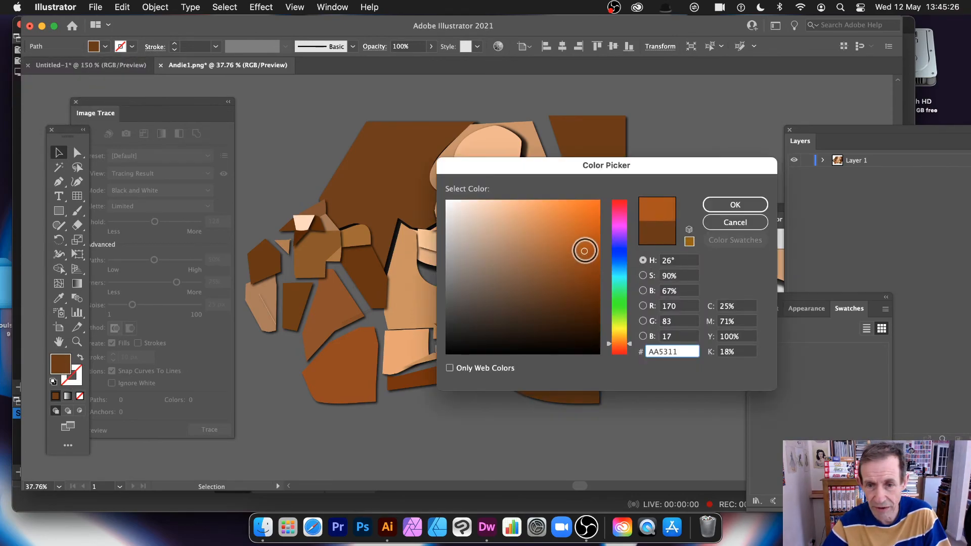
pyautogui.click(705, 204)
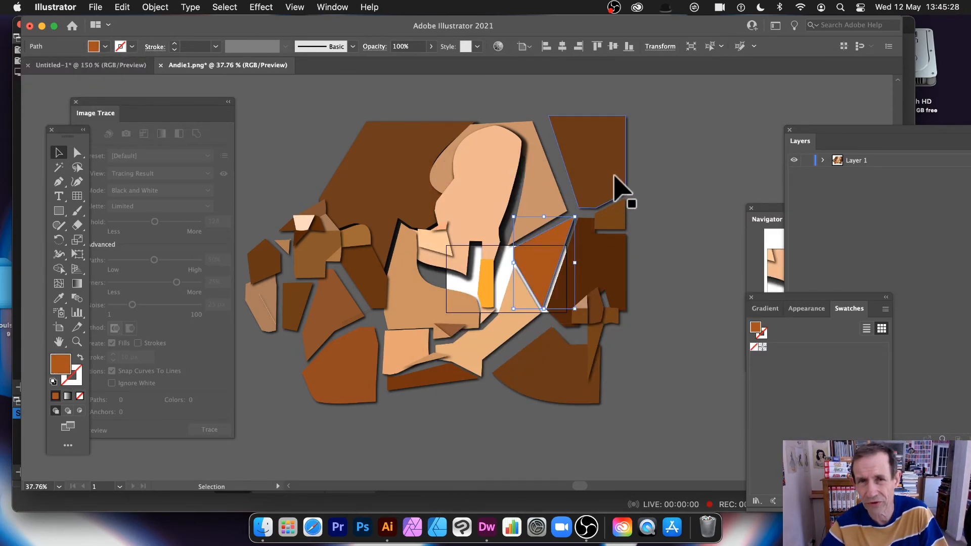
pyautogui.click(711, 182)
# Move the small orange bar slightly down and select the peach face shape
pyautogui.moveTo(488, 285); pyautogui.dragTo(491, 292)
pyautogui.click(497, 236)
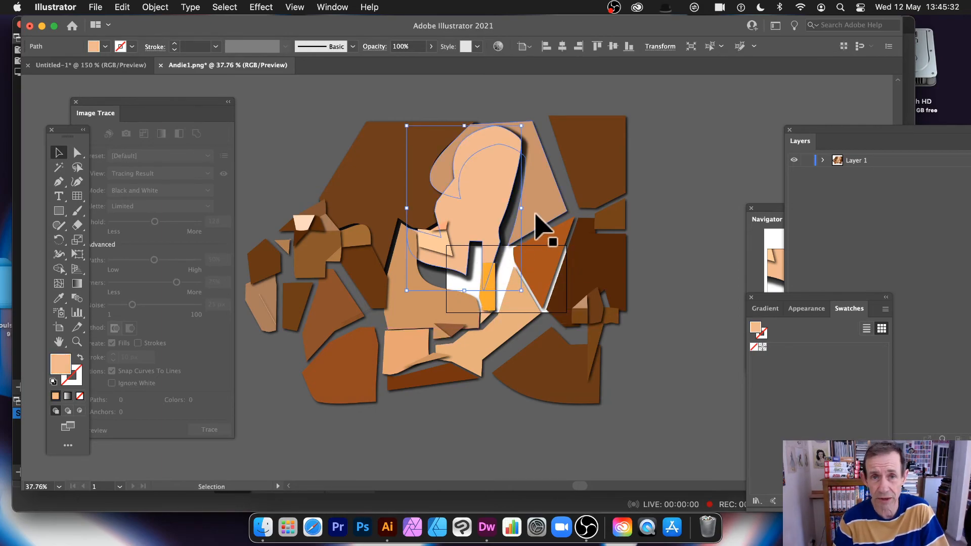